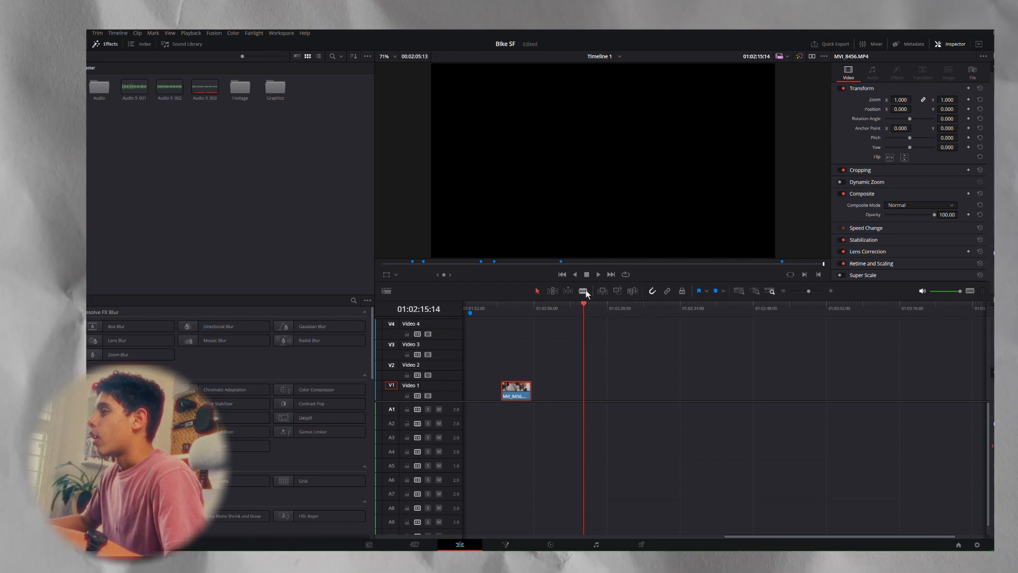
Step: Look over the edited timeline and view the frame at 01:00:16:22
{"action": "scroll", "coordinate": [618, 392], "scroll_direction": "left", "scroll_amount": 2}
{"action": "scroll", "coordinate": [568, 363], "scroll_direction": "left", "scroll_amount": 5}
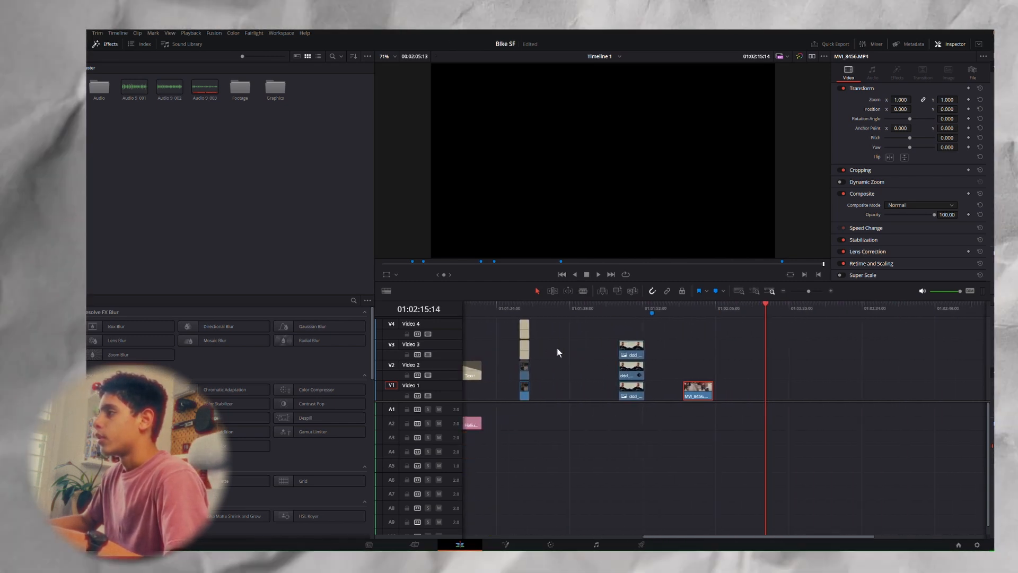
{"action": "scroll", "coordinate": [493, 324], "scroll_direction": "left", "scroll_amount": 4}
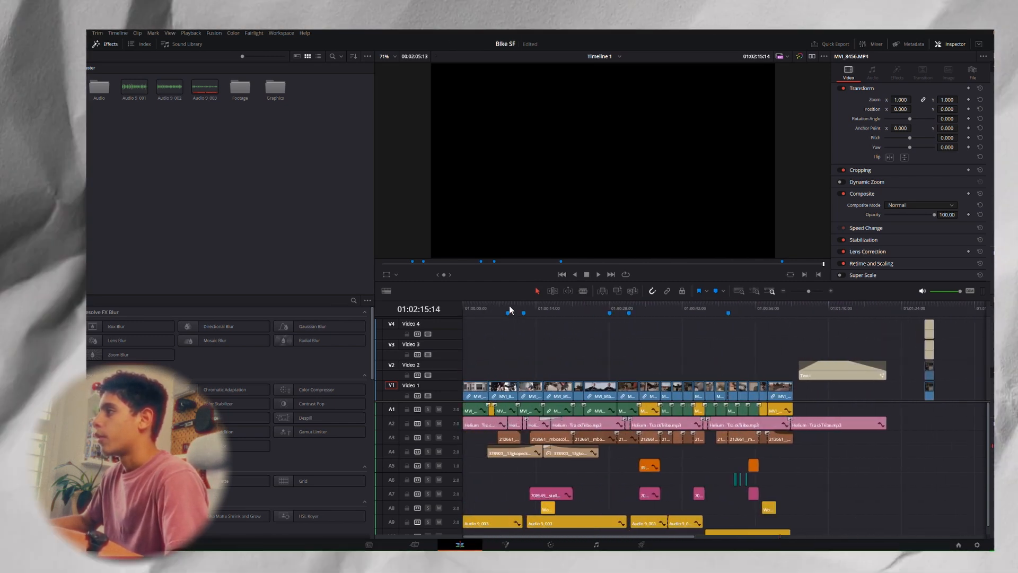
{"action": "left_click", "coordinate": [552, 310]}
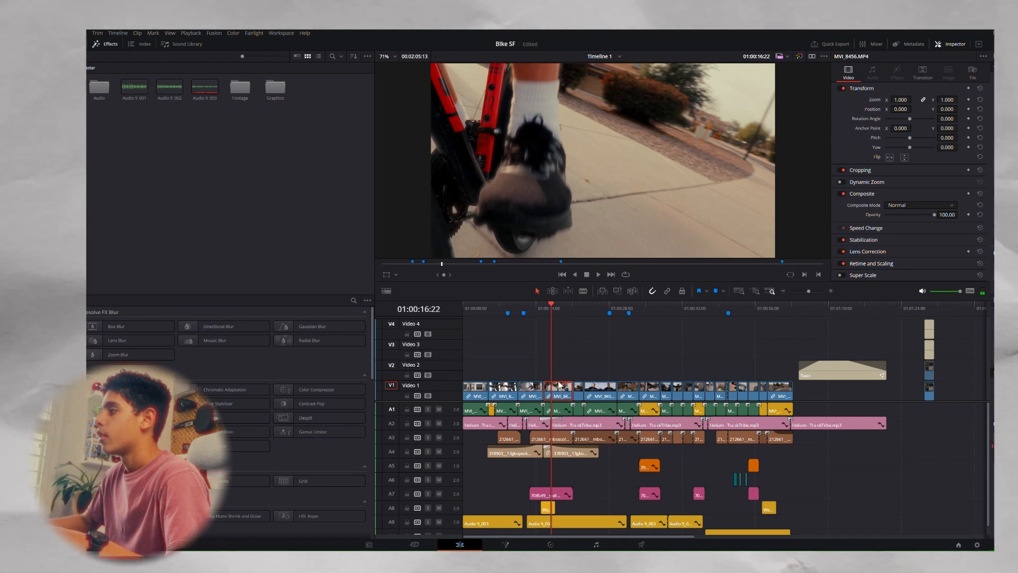
{"action": "scroll", "coordinate": [565, 366], "scroll_direction": "right", "scroll_amount": 6}
{"action": "scroll", "coordinate": [566, 372], "scroll_direction": "right", "scroll_amount": 3}
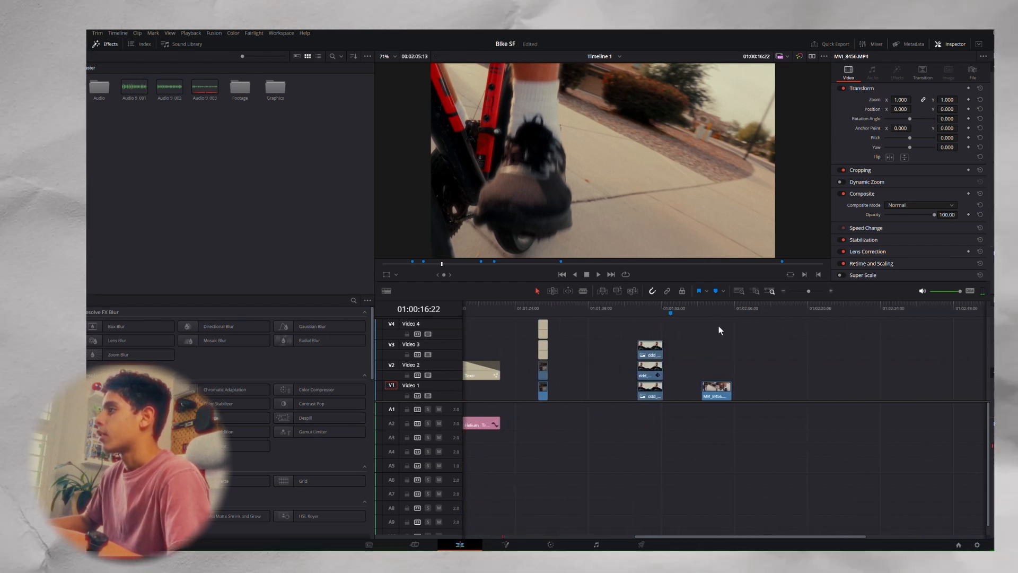
Step: Switch to the Color page for the ungraded bike clip, scrub through it and park the playhead at 01:02:02:00
{"action": "key", "text": "shift+6"}
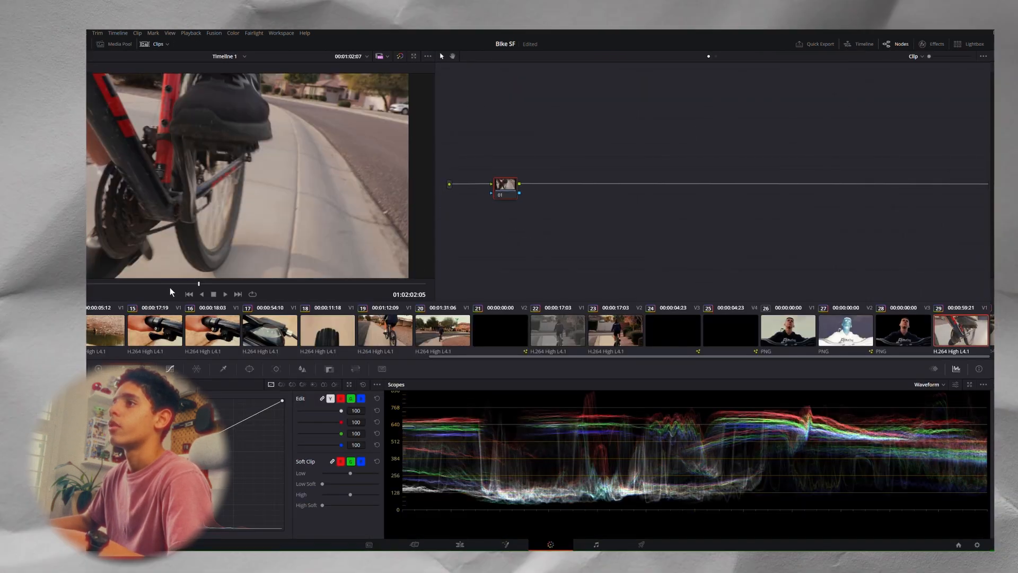
{"action": "left_click_drag", "start_coordinate": [159, 284], "coordinate": [16, 284]}
{"action": "key", "text": "space"}
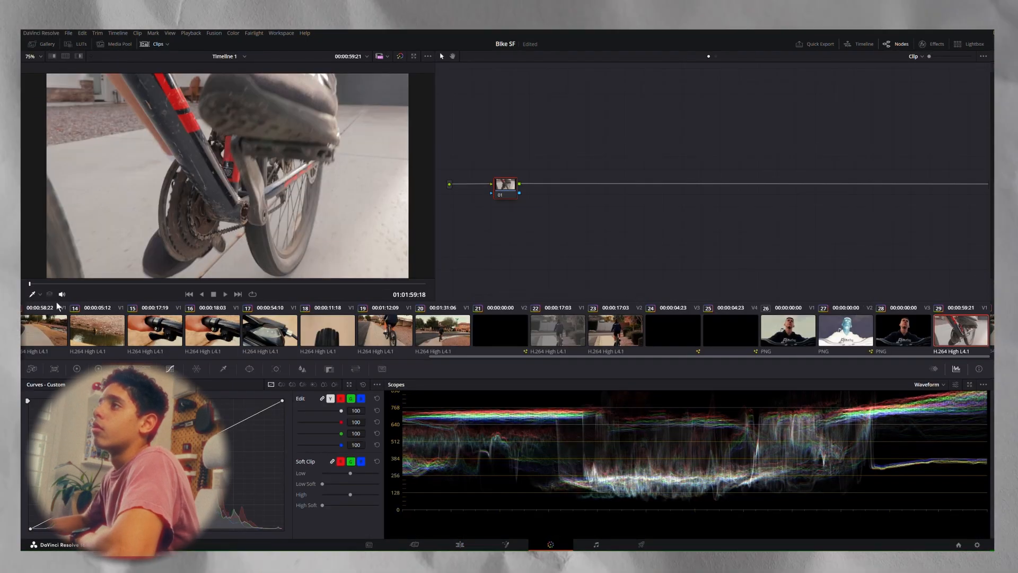
{"action": "left_click_drag", "start_coordinate": [34, 284], "coordinate": [188, 286]}
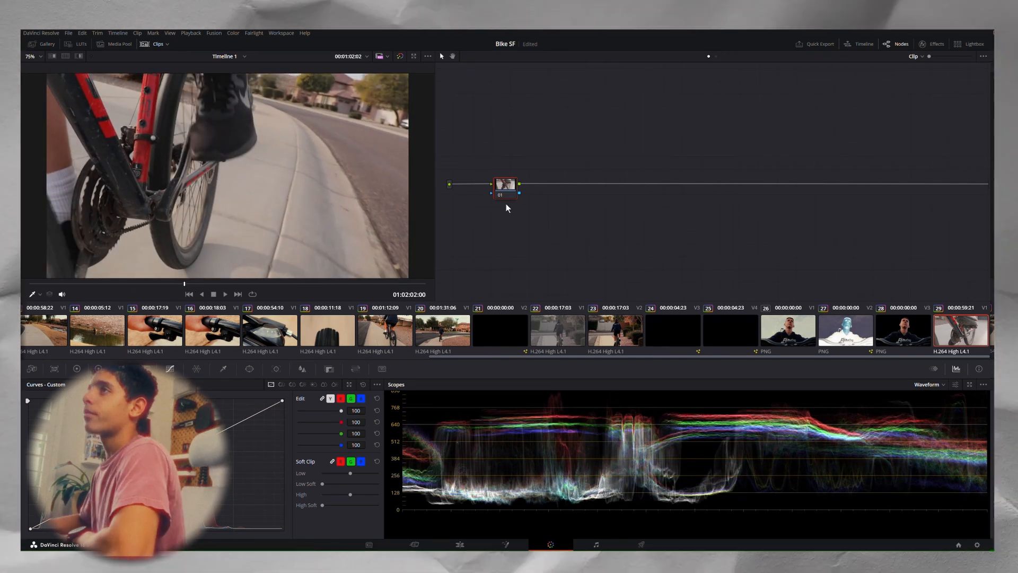
Step: Apply the saved grade 1.4.1 from the PowerGrade 1 album to the clip and close the gallery
{"action": "left_click", "coordinate": [48, 45]}
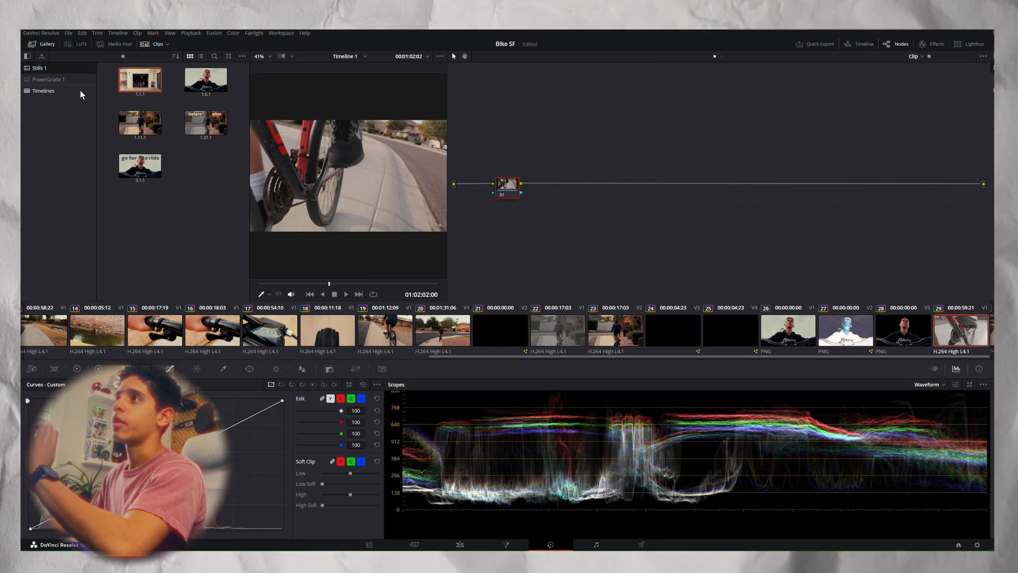
{"action": "left_click", "coordinate": [59, 82]}
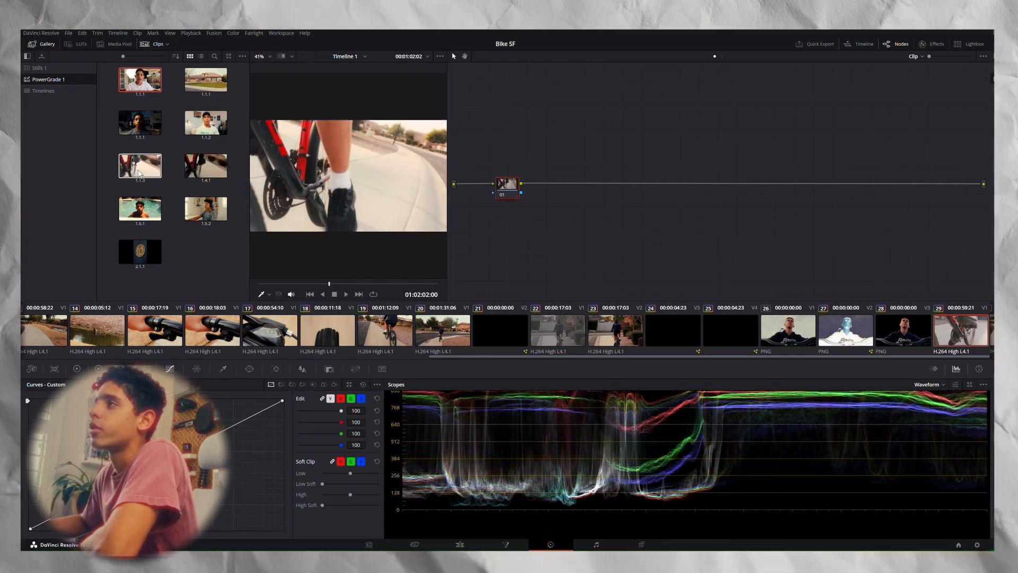
{"action": "left_click", "coordinate": [201, 170]}
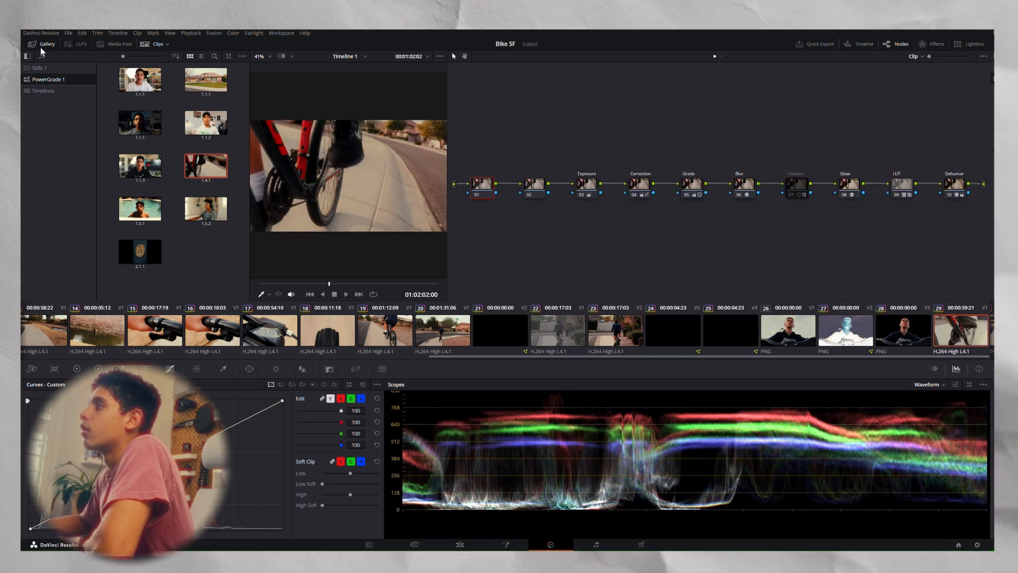
{"action": "left_click", "coordinate": [42, 45]}
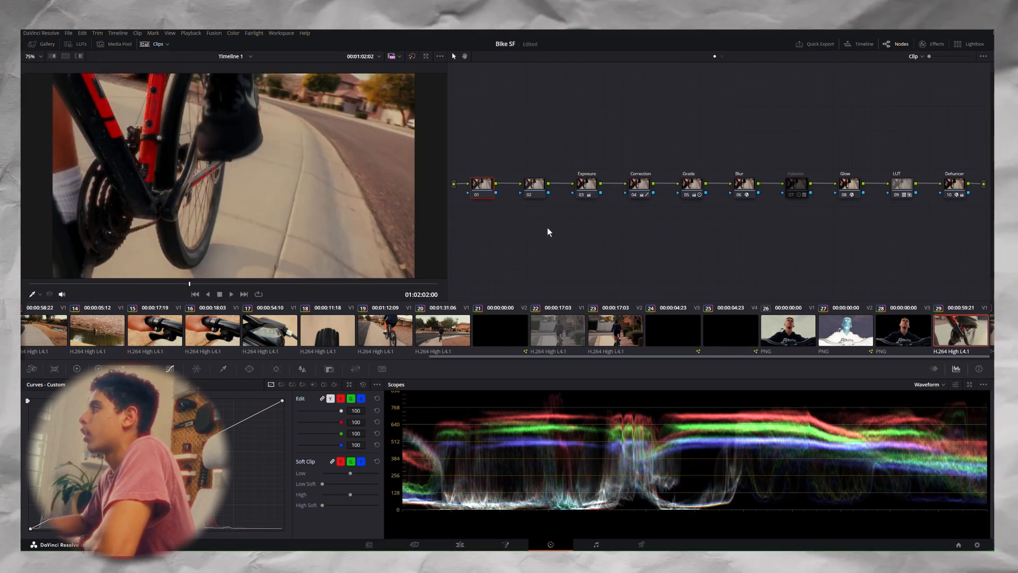
Step: Disable the Dehancer, LUT, Glow, Blur, Grade and Correction nodes
{"action": "left_click", "coordinate": [952, 196]}
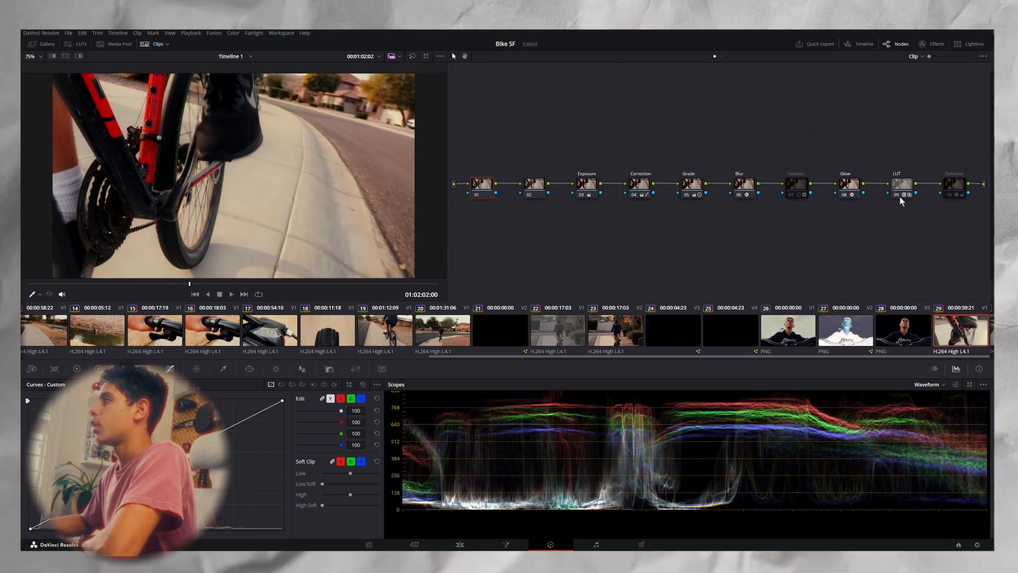
{"action": "left_click", "coordinate": [899, 196]}
{"action": "left_click", "coordinate": [845, 195]}
{"action": "left_click", "coordinate": [741, 195]}
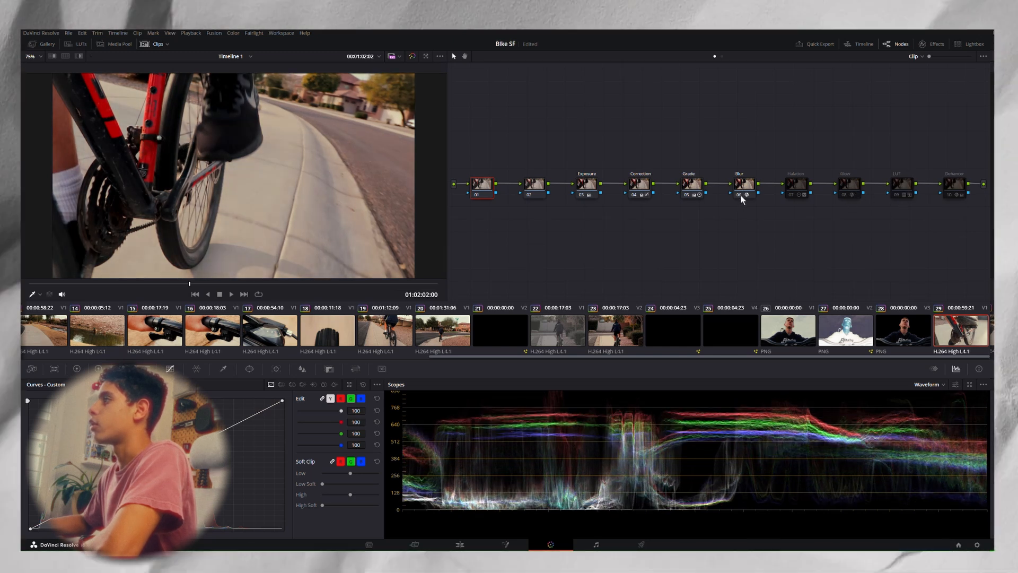
{"action": "left_click", "coordinate": [688, 196]}
{"action": "left_click", "coordinate": [634, 195]}
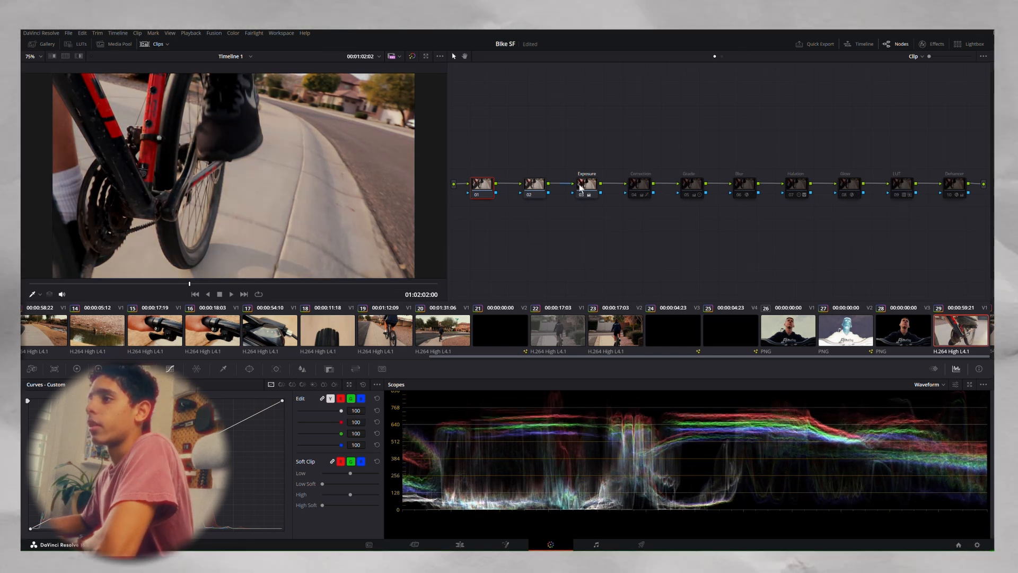
Step: Raise the Exposure node's gain to 1.24 and compare the image with all grades bypassed
{"action": "left_click", "coordinate": [587, 185]}
{"action": "left_click", "coordinate": [77, 369]}
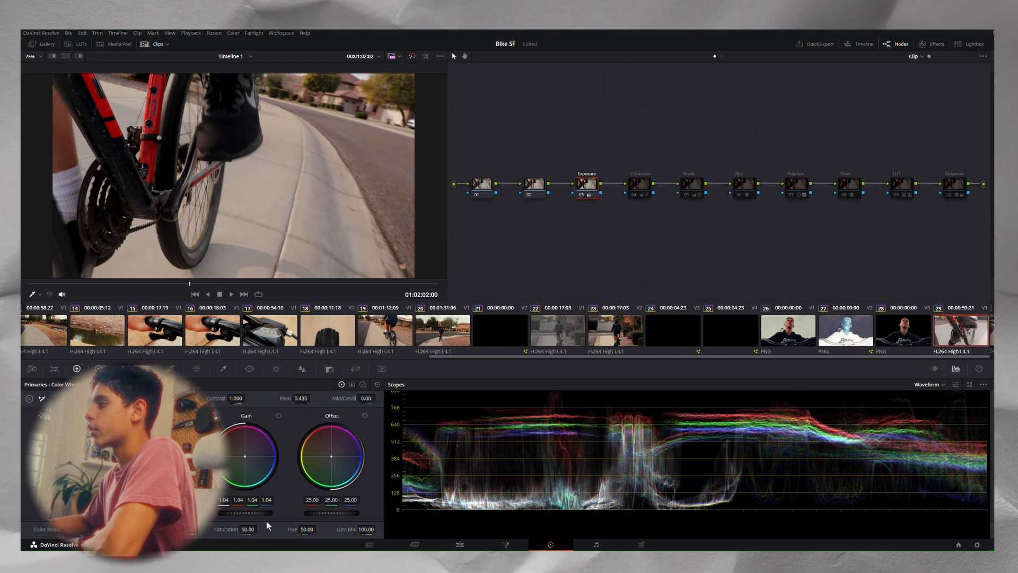
{"action": "left_click_drag", "start_coordinate": [245, 513], "coordinate": [268, 513]}
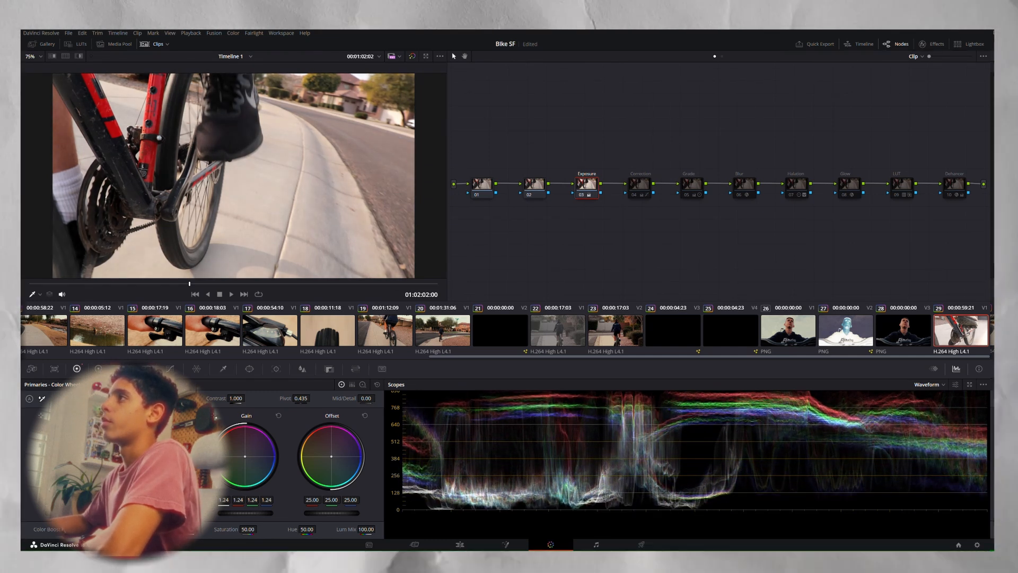
{"action": "left_click", "coordinate": [415, 56]}
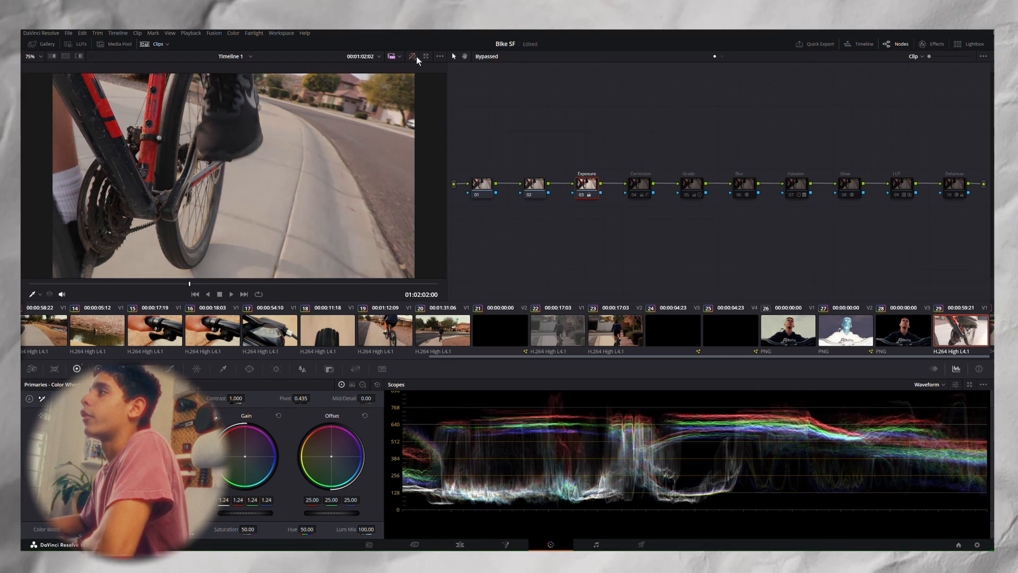
{"action": "left_click", "coordinate": [415, 56]}
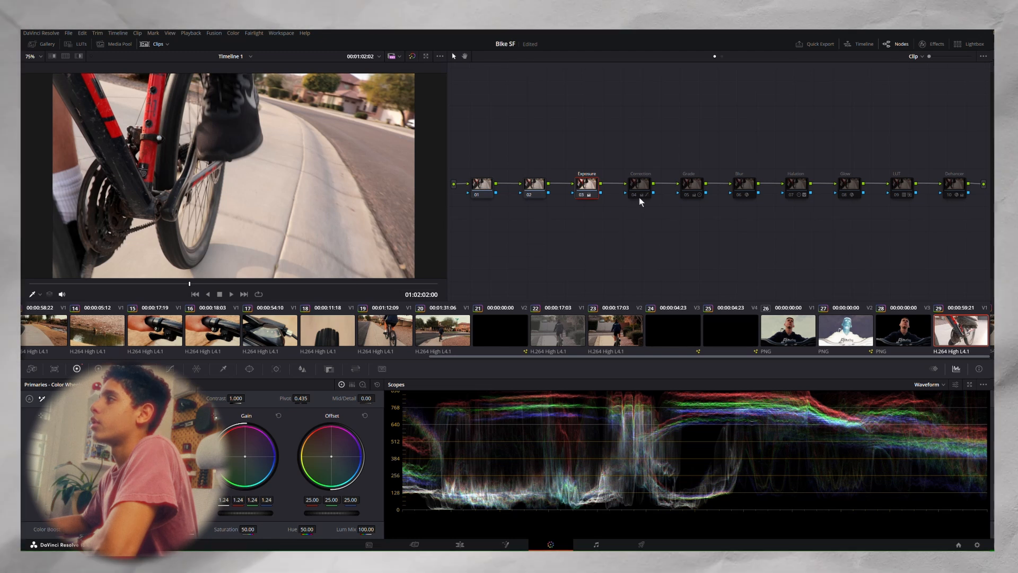
Step: Enable the Correction node, toggling it off and on to compare the image
{"action": "left_click", "coordinate": [638, 198]}
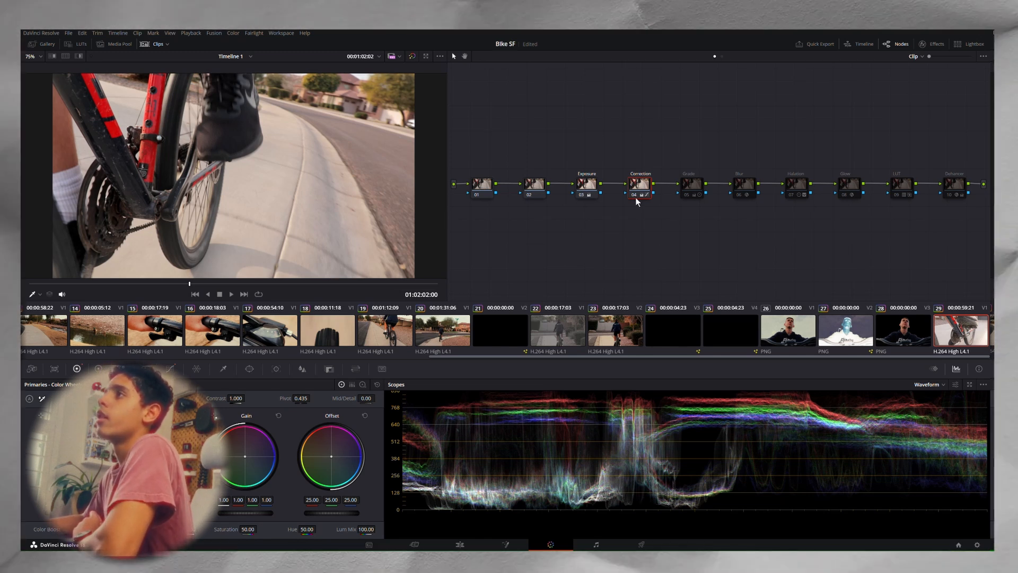
{"action": "left_click", "coordinate": [636, 198]}
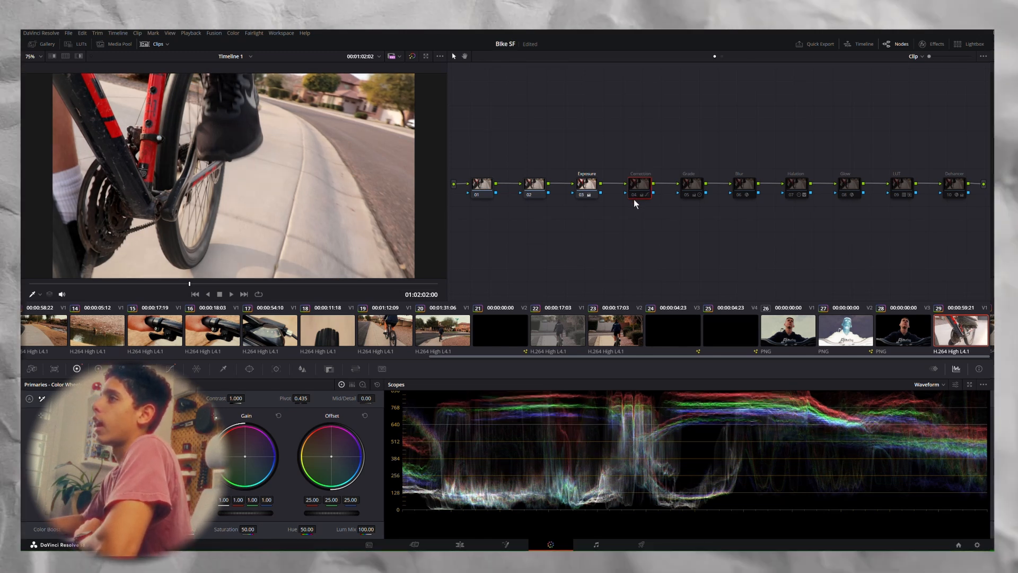
{"action": "left_click", "coordinate": [634, 198]}
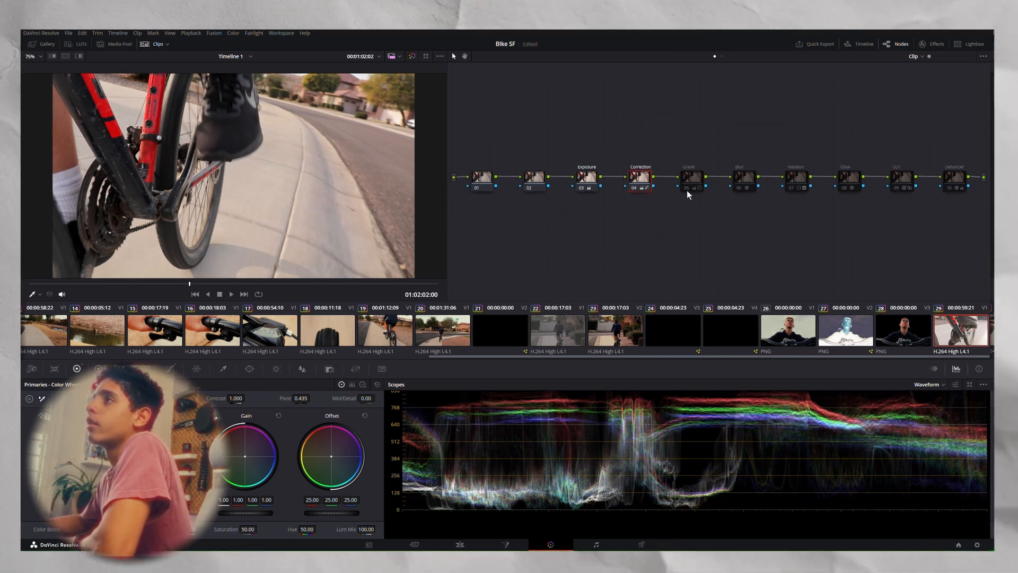
Step: Enable the Grade node, toggling it off and on to compare its color look
{"action": "left_click", "coordinate": [693, 188]}
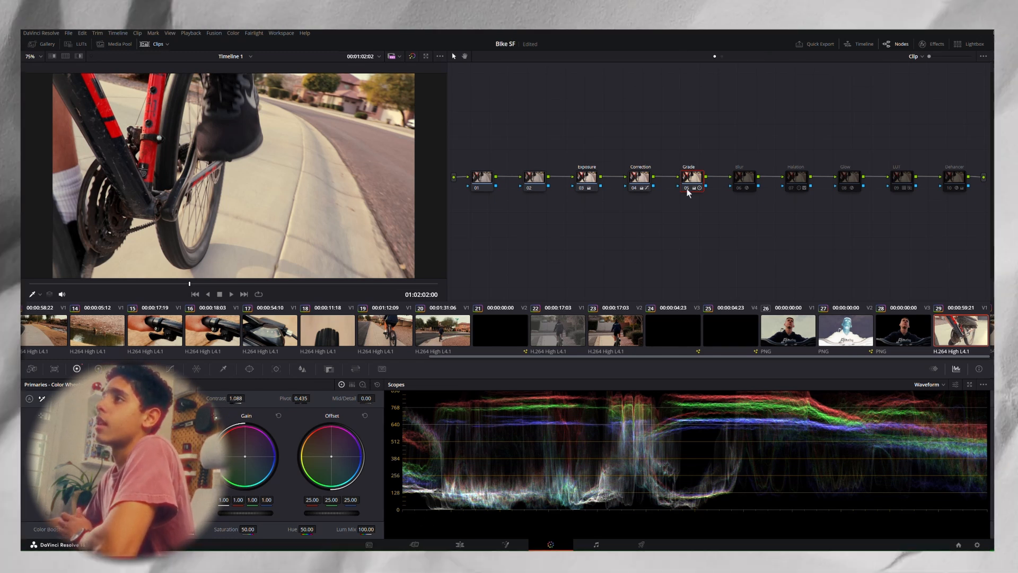
{"action": "left_click", "coordinate": [686, 189]}
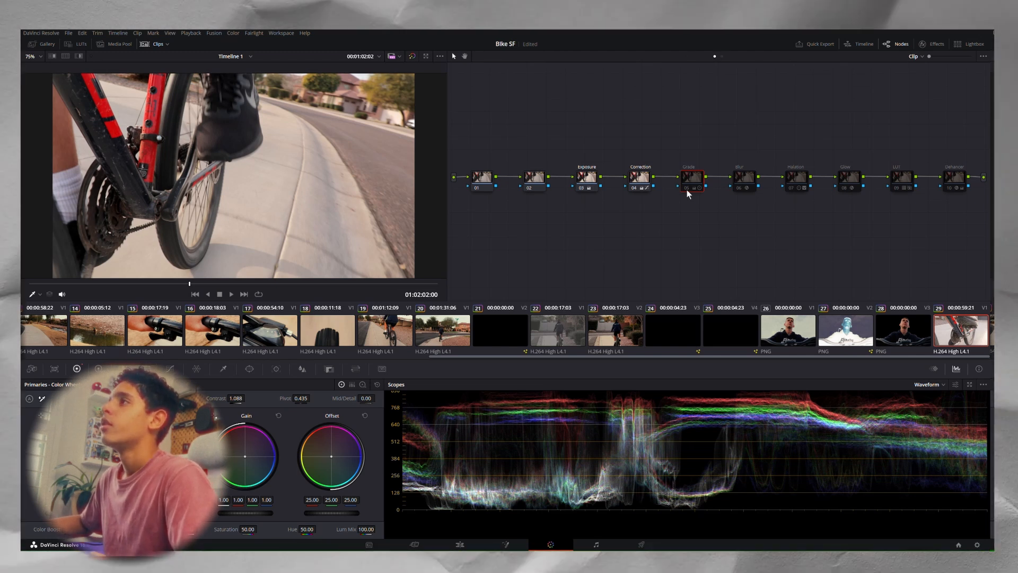
{"action": "left_click", "coordinate": [687, 191]}
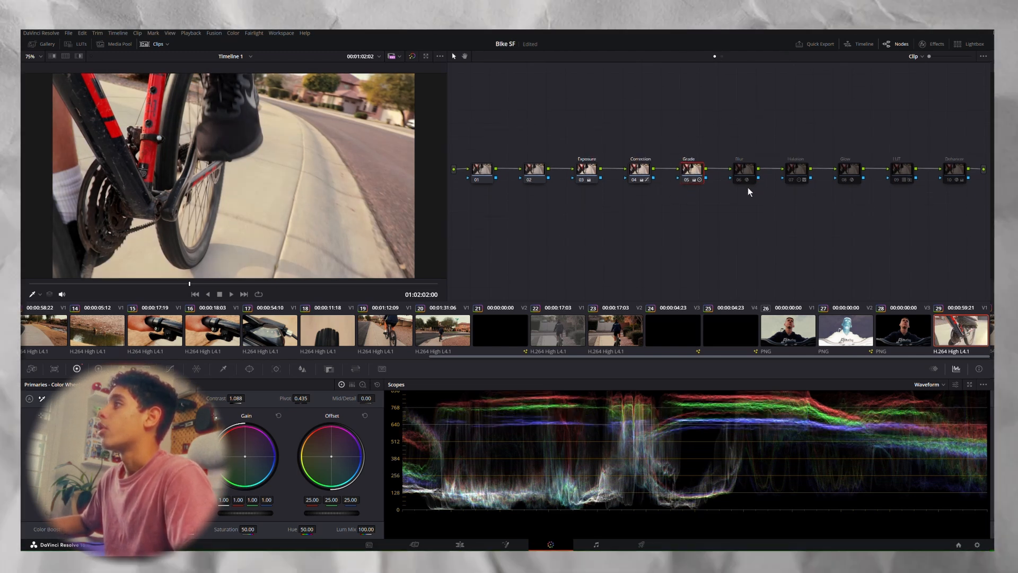
Step: Enable the Blur node and inspect the bicycle wheel close up, toggling the Grade node off and back on
{"action": "left_click_drag", "start_coordinate": [673, 217], "coordinate": [660, 226]}
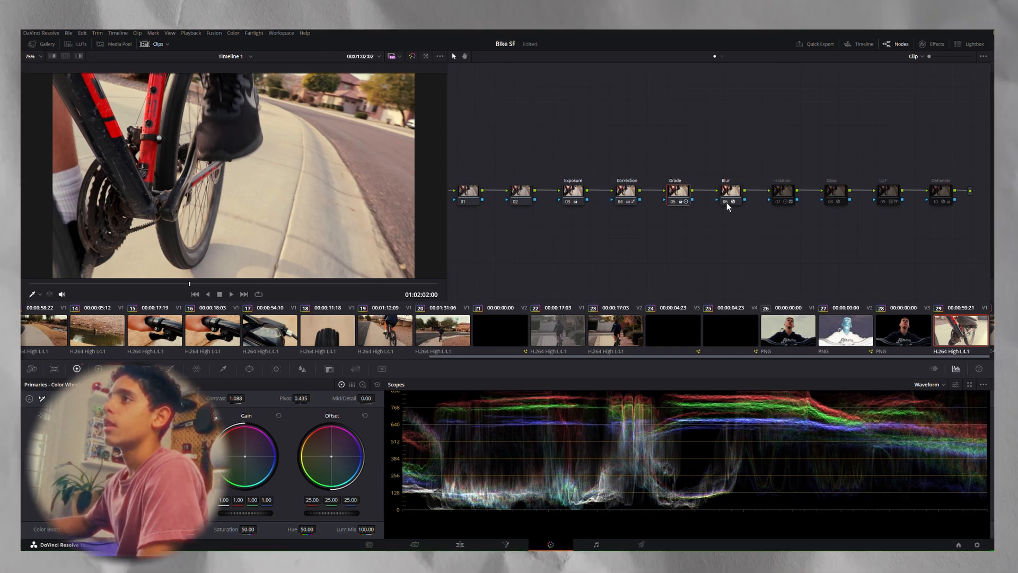
{"action": "scroll", "coordinate": [345, 143], "scroll_direction": "up", "scroll_amount": 10}
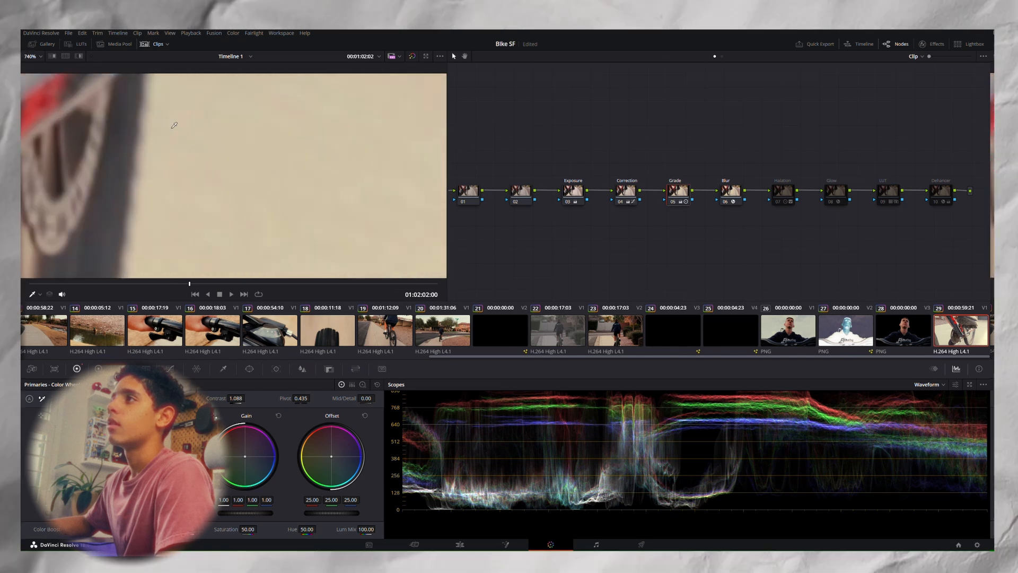
{"action": "scroll", "coordinate": [279, 157], "scroll_direction": "down", "scroll_amount": 2}
{"action": "left_click_drag", "start_coordinate": [280, 157], "coordinate": [583, 220]}
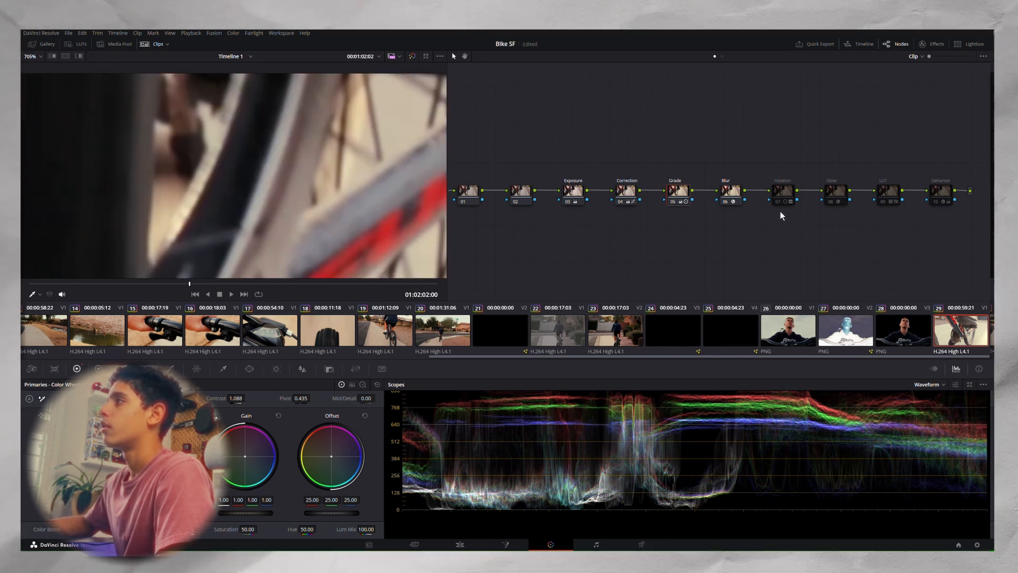
{"action": "key", "text": "ctrl+d"}
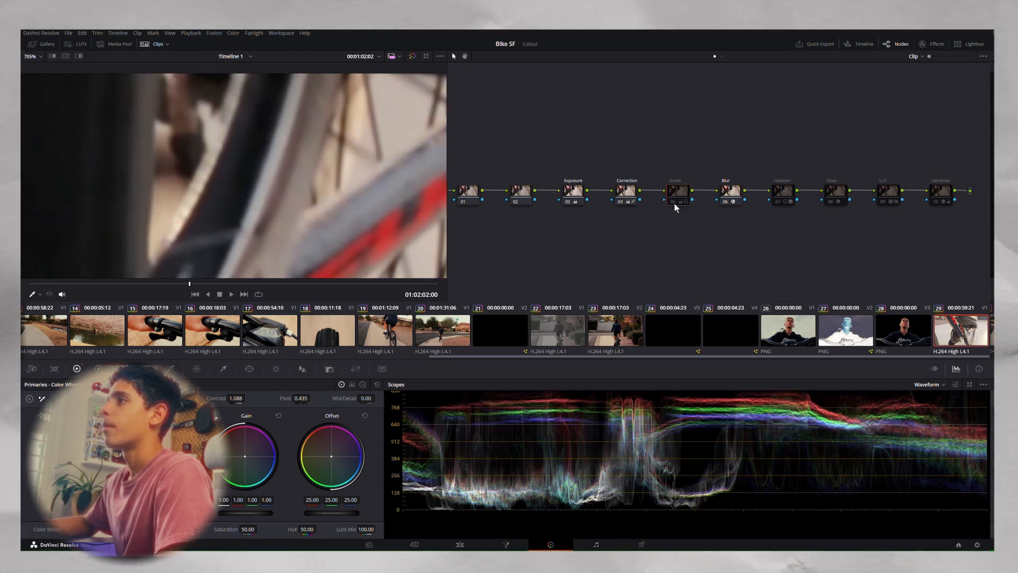
{"action": "key", "text": "ctrl+d"}
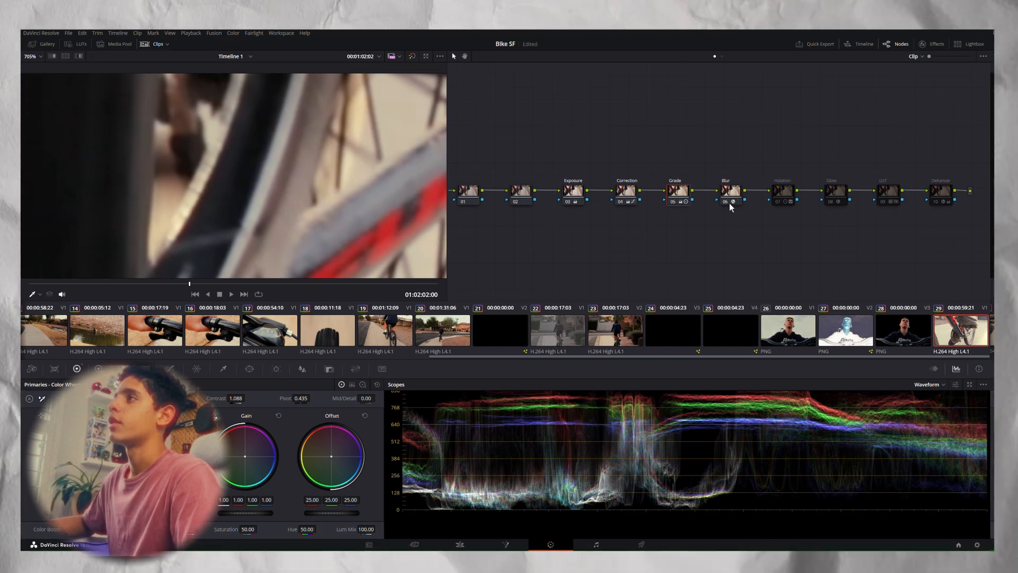
{"action": "scroll", "coordinate": [192, 183], "scroll_direction": "down", "scroll_amount": 8}
{"action": "scroll", "coordinate": [252, 166], "scroll_direction": "up", "scroll_amount": 2}
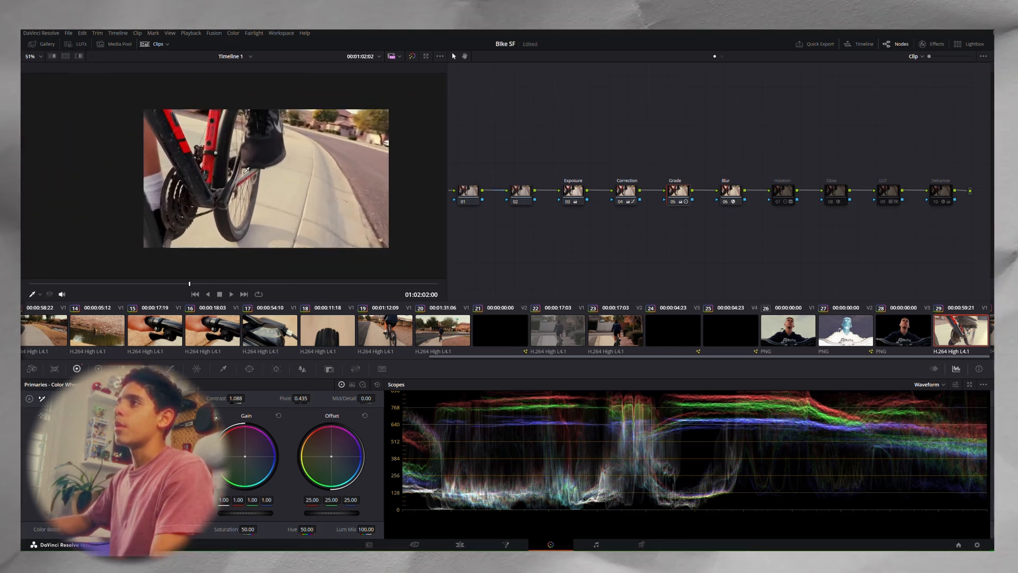
{"action": "scroll", "coordinate": [334, 176], "scroll_direction": "up", "scroll_amount": 1}
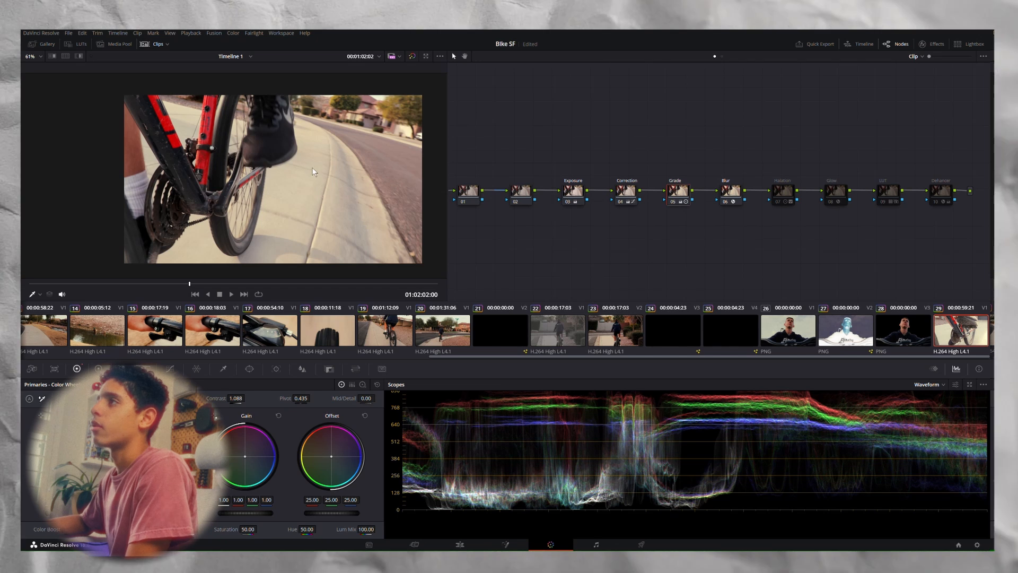
{"action": "left_click_drag", "start_coordinate": [282, 189], "coordinate": [247, 186]}
{"action": "scroll", "coordinate": [249, 183], "scroll_direction": "up", "scroll_amount": 3}
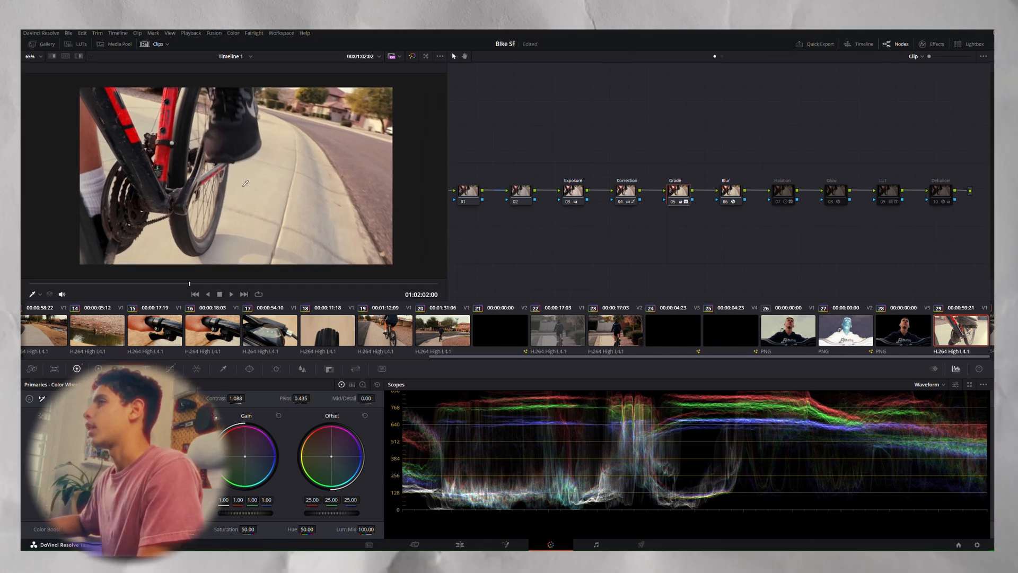
Step: Enable the Halation node and show its custom curve
{"action": "left_click_drag", "start_coordinate": [652, 221], "coordinate": [653, 224]}
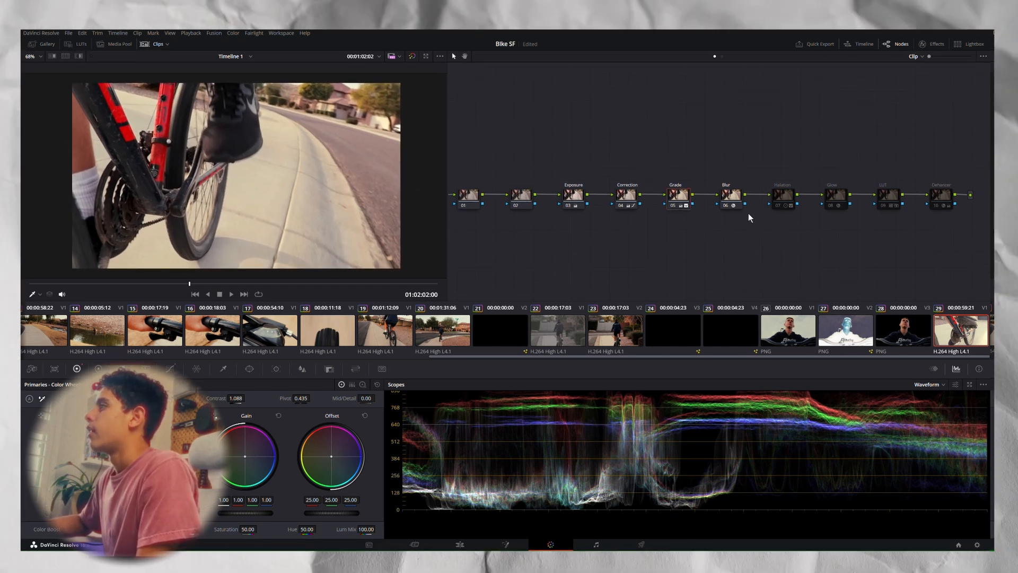
{"action": "left_click", "coordinate": [779, 206]}
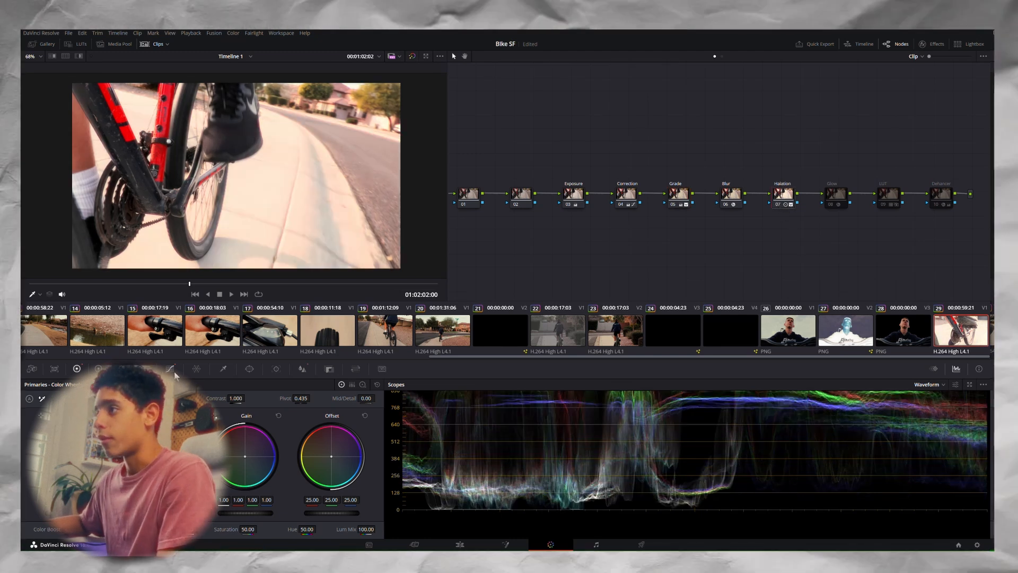
{"action": "left_click", "coordinate": [174, 373]}
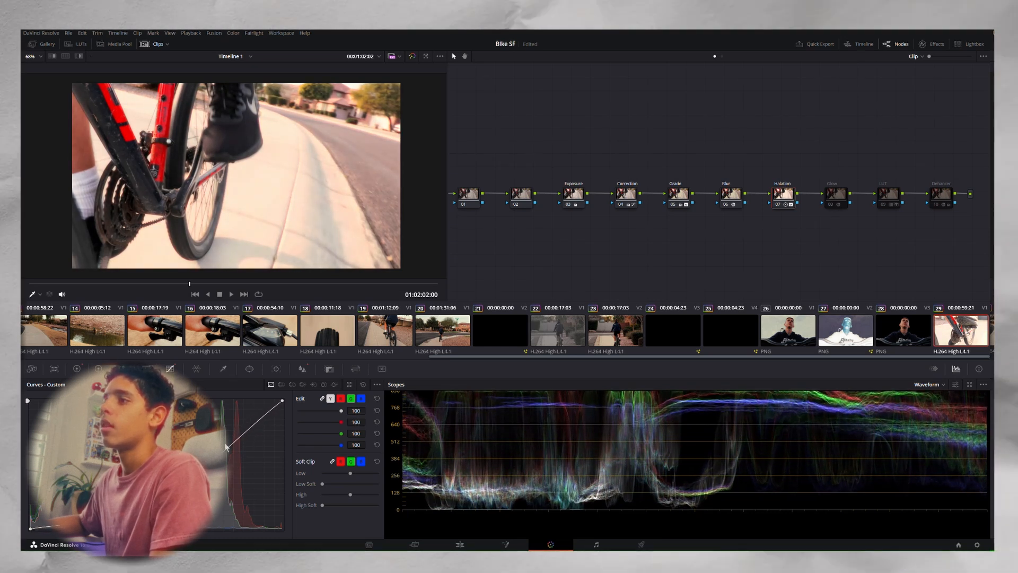
Step: Review the Halation node's blur and primary color wheel settings, and disable the node
{"action": "left_click", "coordinate": [301, 369]}
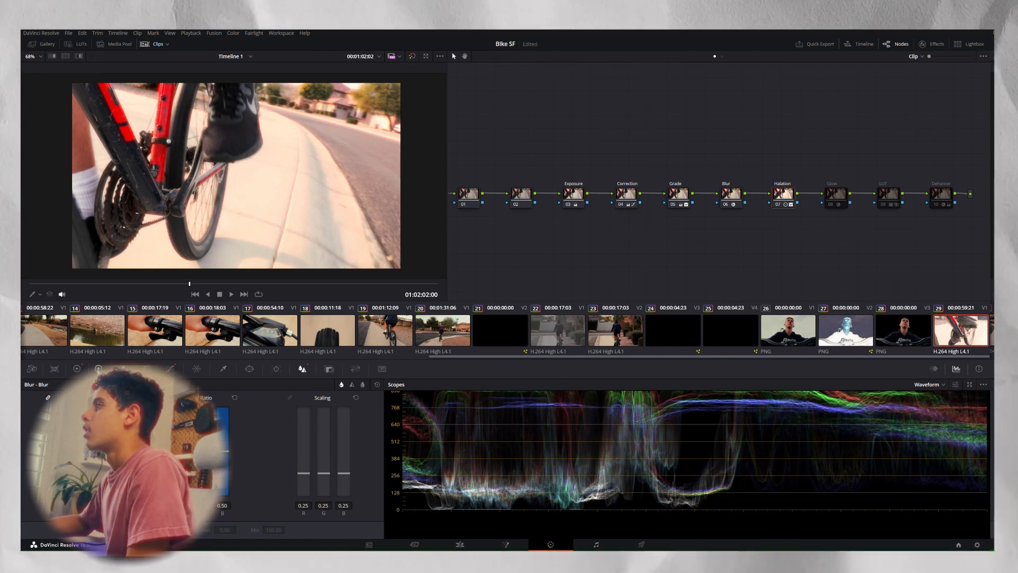
{"action": "left_click", "coordinate": [77, 369]}
{"action": "left_click", "coordinate": [778, 206]}
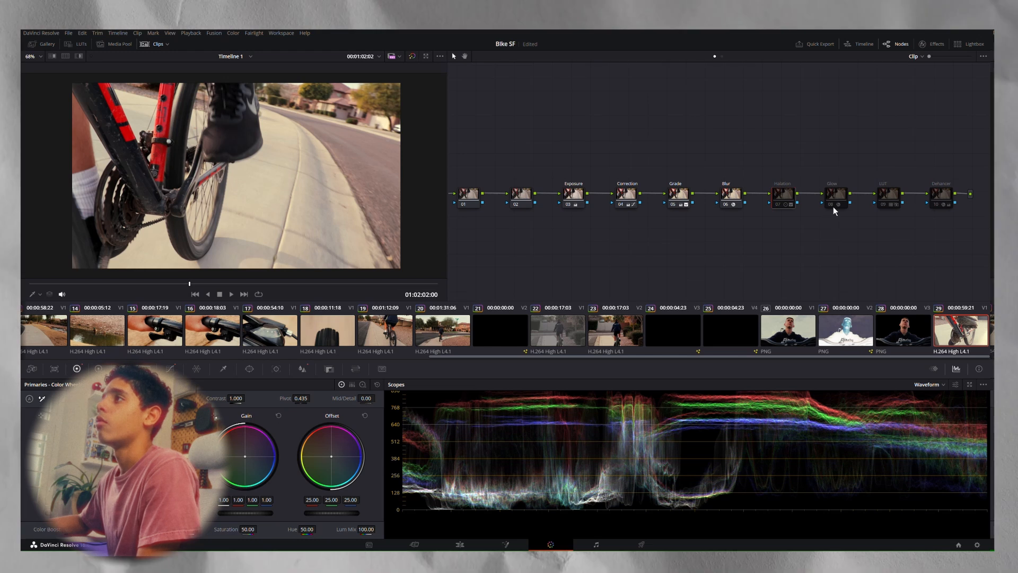
Step: Enable the Glow node, toggling it off and on to compare the image
{"action": "left_click", "coordinate": [834, 206]}
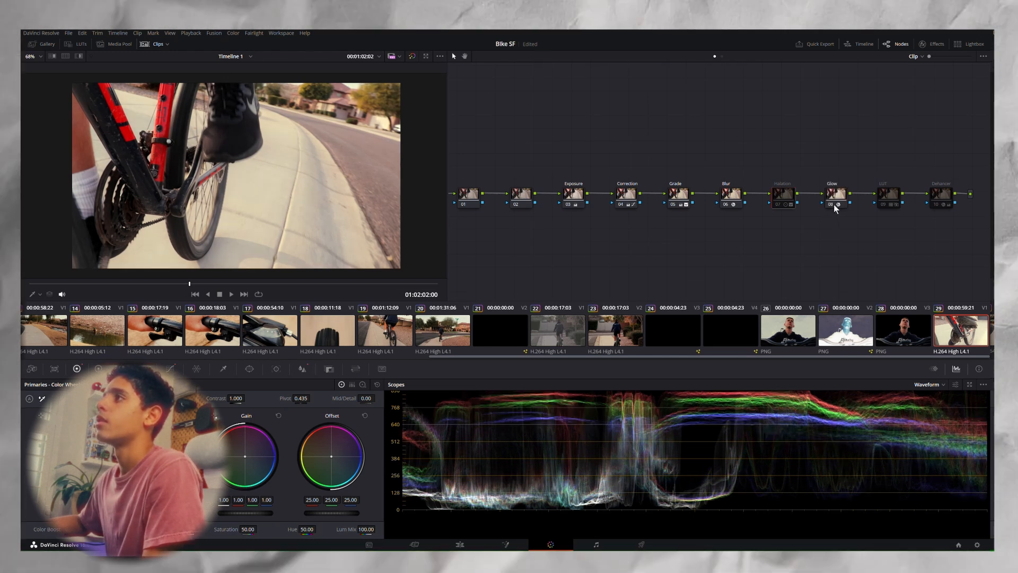
{"action": "left_click", "coordinate": [834, 205]}
{"action": "left_click", "coordinate": [833, 206]}
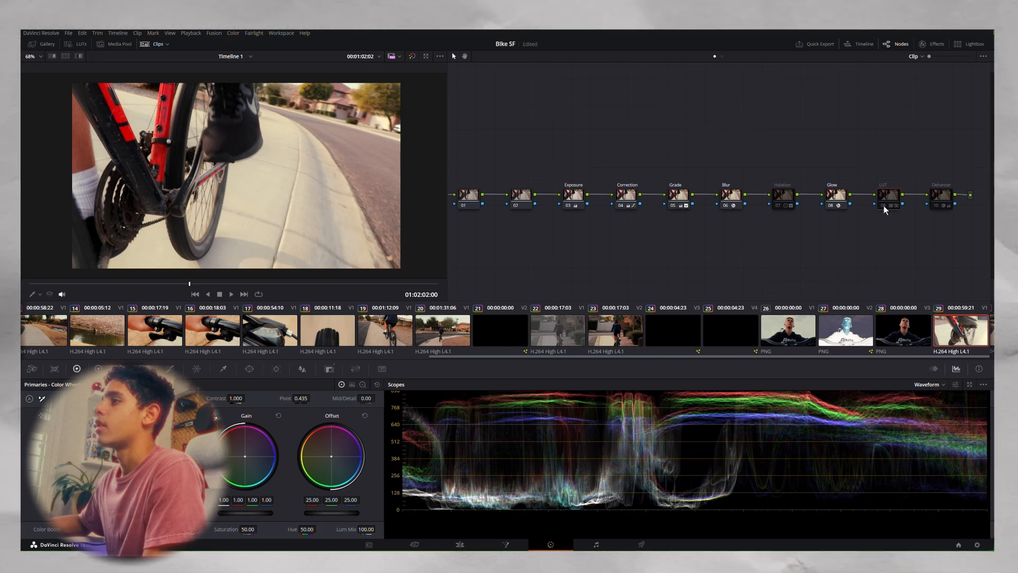
Step: Enable the LUT node and compare key output gains of 1 and 0.4, leaving the gain at 0.4
{"action": "left_click", "coordinate": [885, 207]}
{"action": "left_click", "coordinate": [329, 369]}
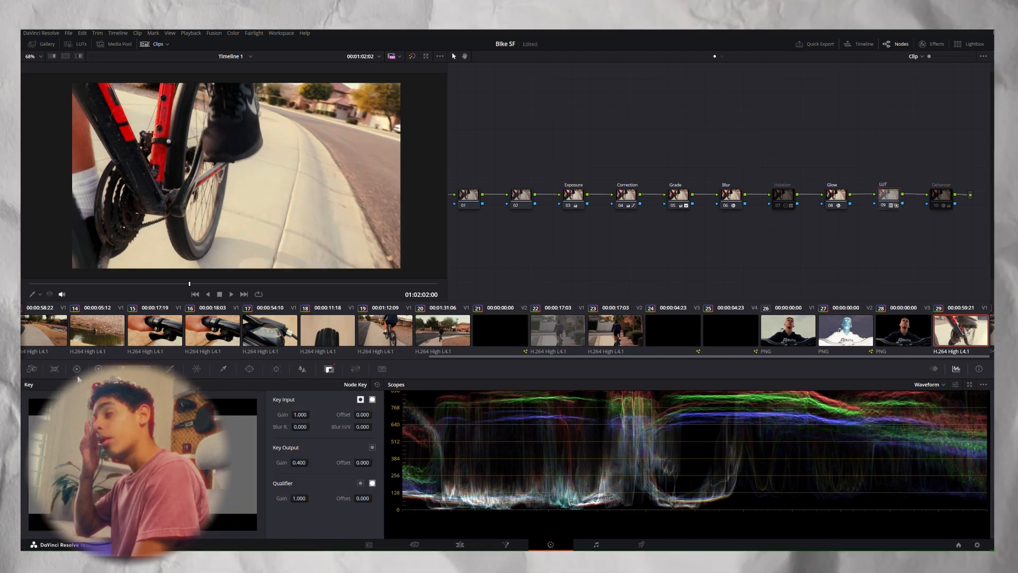
{"action": "left_click", "coordinate": [76, 369]}
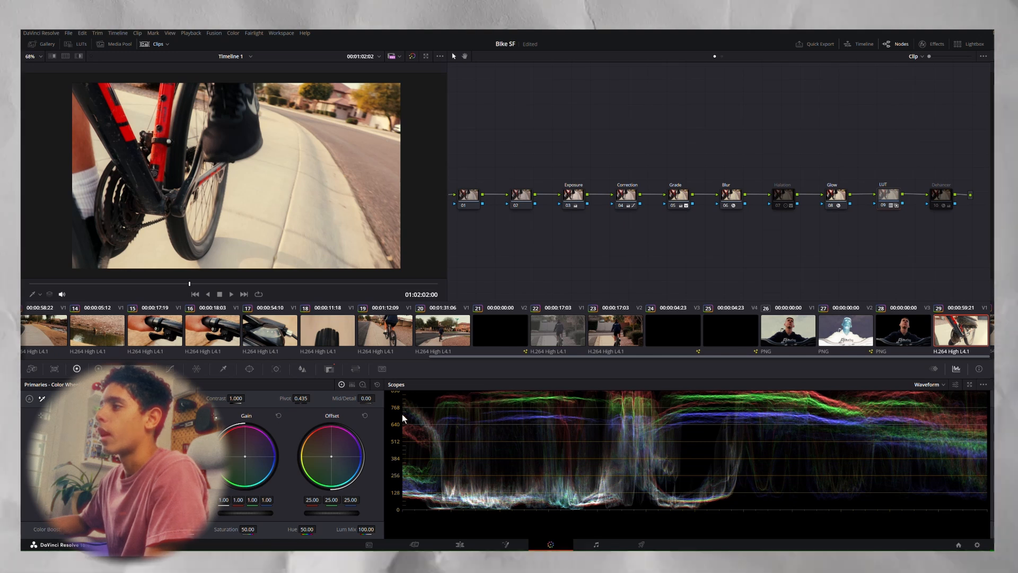
{"action": "left_click", "coordinate": [329, 368]}
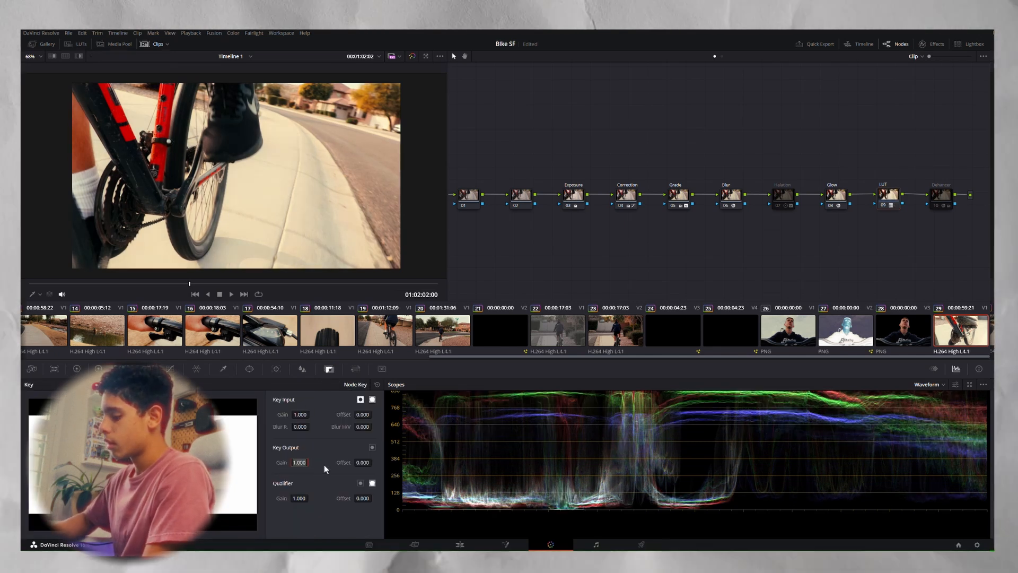
{"action": "double_click", "coordinate": [304, 463]}
{"action": "type", "text": ".4"}
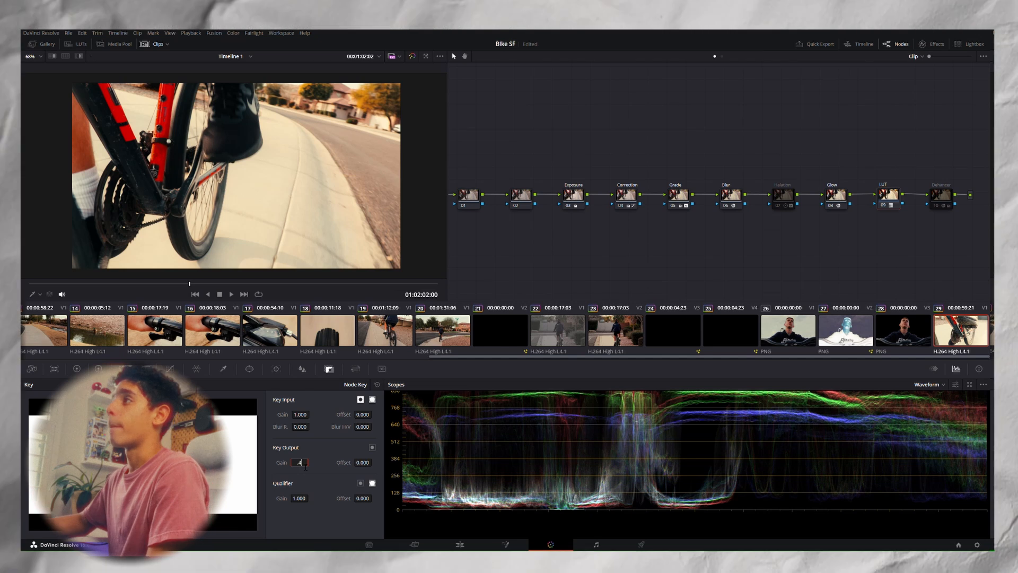
{"action": "key", "text": "Return"}
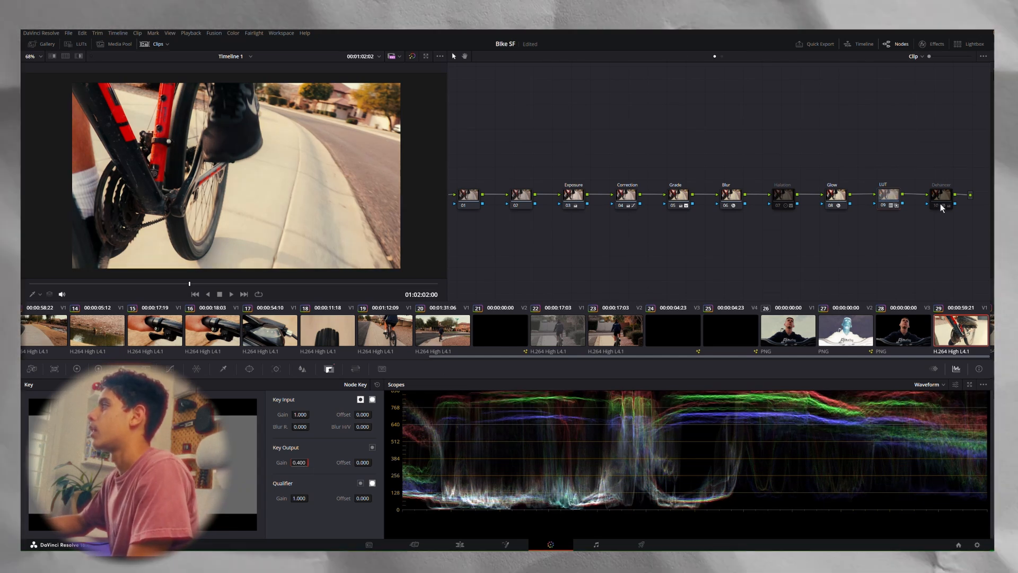
Step: Enable the Dehancer node and open its effect settings
{"action": "left_click", "coordinate": [939, 204]}
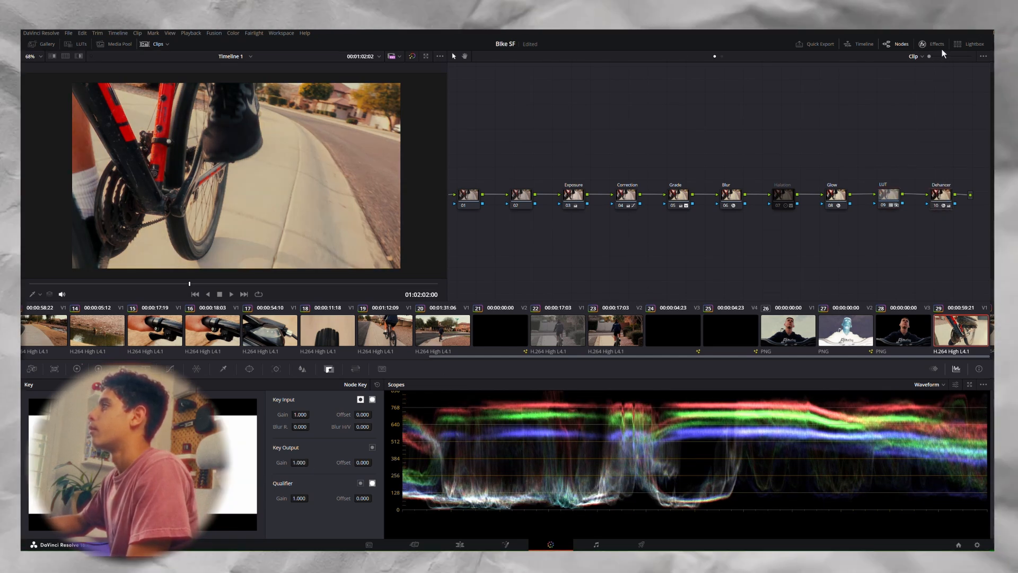
{"action": "left_click", "coordinate": [937, 46]}
{"action": "scroll", "coordinate": [780, 173], "scroll_direction": "down", "scroll_amount": 5}
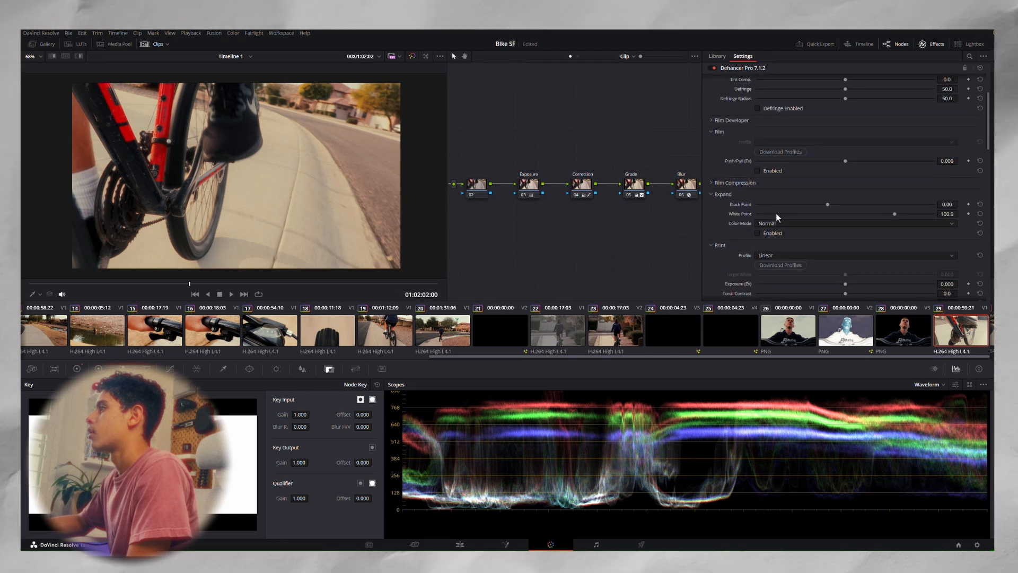
Step: Turn off film grain, halation and bloom in the Dehancer effect
{"action": "left_click", "coordinate": [774, 218]}
{"action": "scroll", "coordinate": [762, 209], "scroll_direction": "down", "scroll_amount": 1}
{"action": "left_click", "coordinate": [760, 250]}
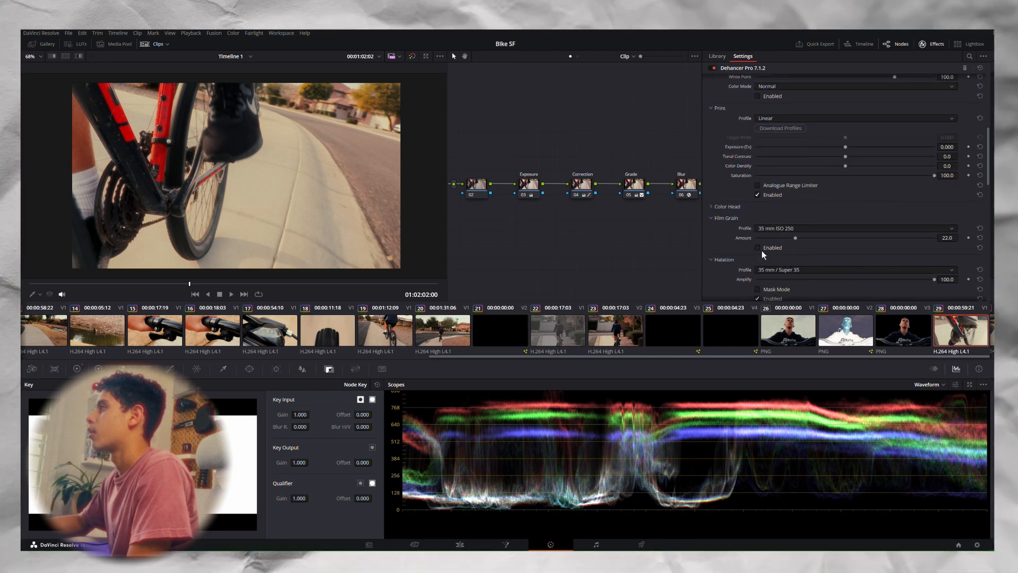
{"action": "scroll", "coordinate": [762, 198], "scroll_direction": "down", "scroll_amount": 4}
{"action": "left_click", "coordinate": [762, 209]}
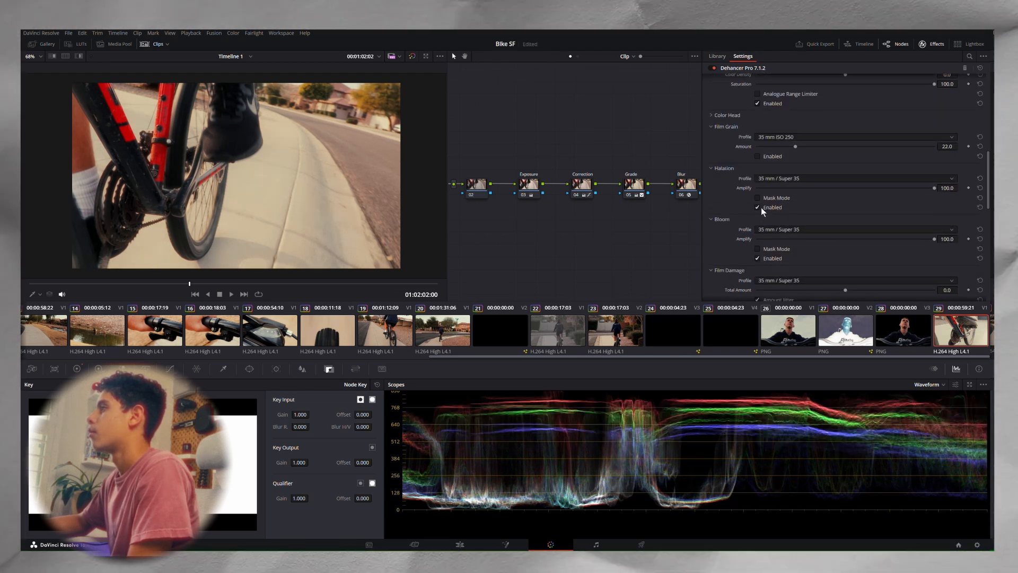
{"action": "left_click", "coordinate": [761, 257]}
{"action": "left_click", "coordinate": [762, 257]}
{"action": "scroll", "coordinate": [763, 222], "scroll_direction": "down", "scroll_amount": 7}
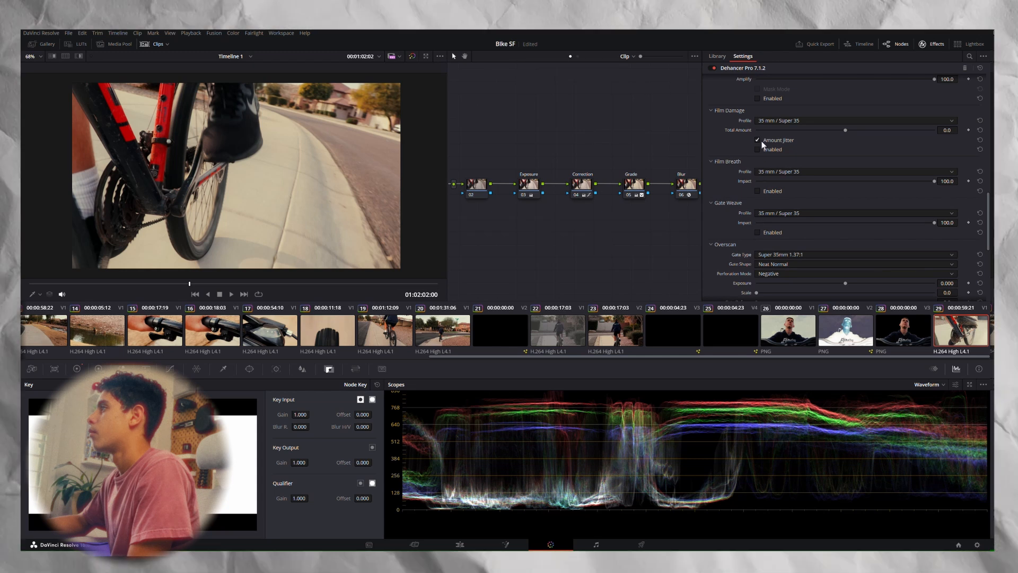
Step: Collapse the Expand, Print and Overscan sections of the Dehancer settings while reviewing the effect's options
{"action": "scroll", "coordinate": [764, 170], "scroll_direction": "up", "scroll_amount": 15}
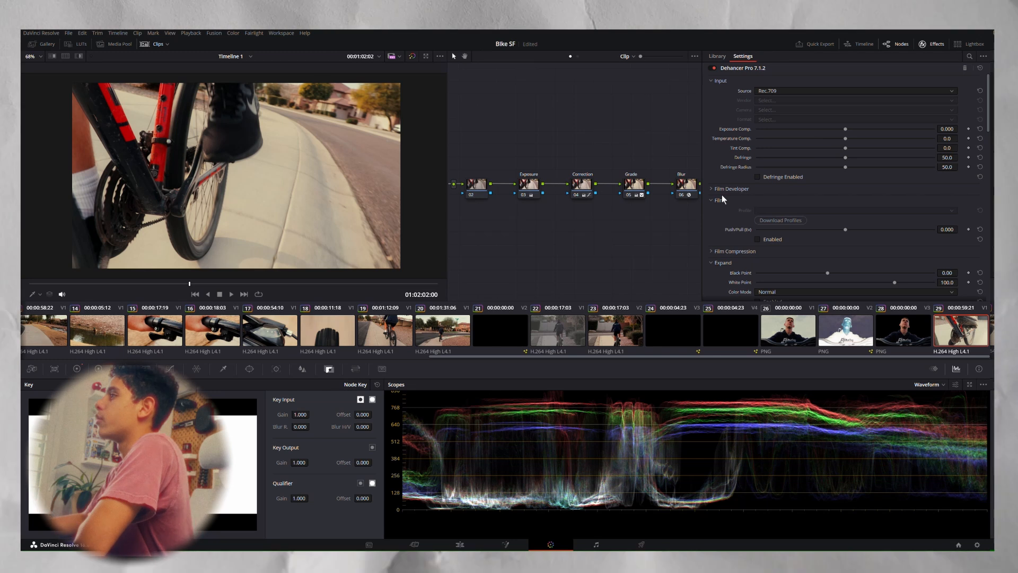
{"action": "scroll", "coordinate": [755, 198], "scroll_direction": "down", "scroll_amount": 4}
{"action": "scroll", "coordinate": [649, 254], "scroll_direction": "down", "scroll_amount": 2}
{"action": "scroll", "coordinate": [737, 210], "scroll_direction": "up", "scroll_amount": 2}
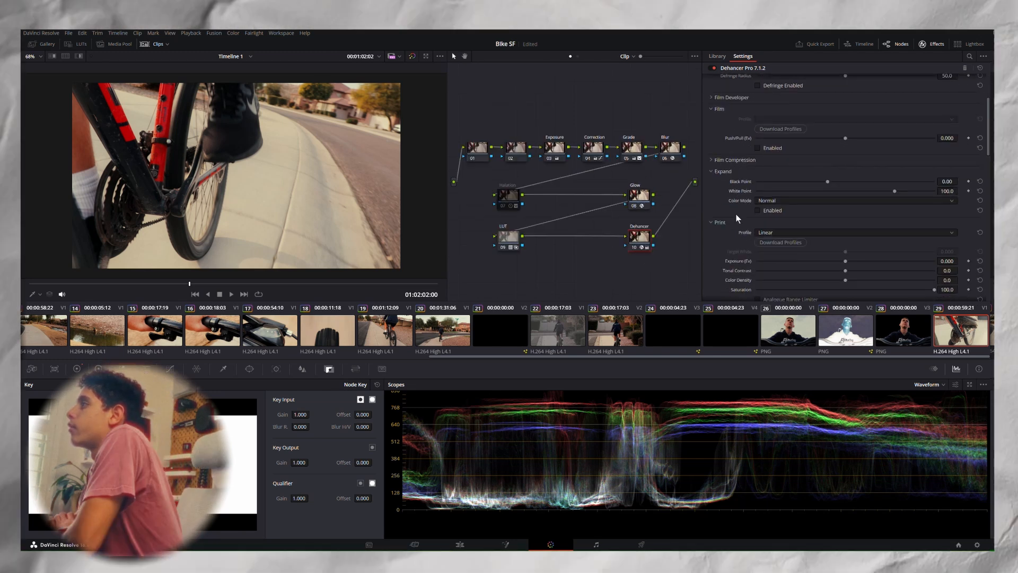
{"action": "left_click", "coordinate": [712, 125]}
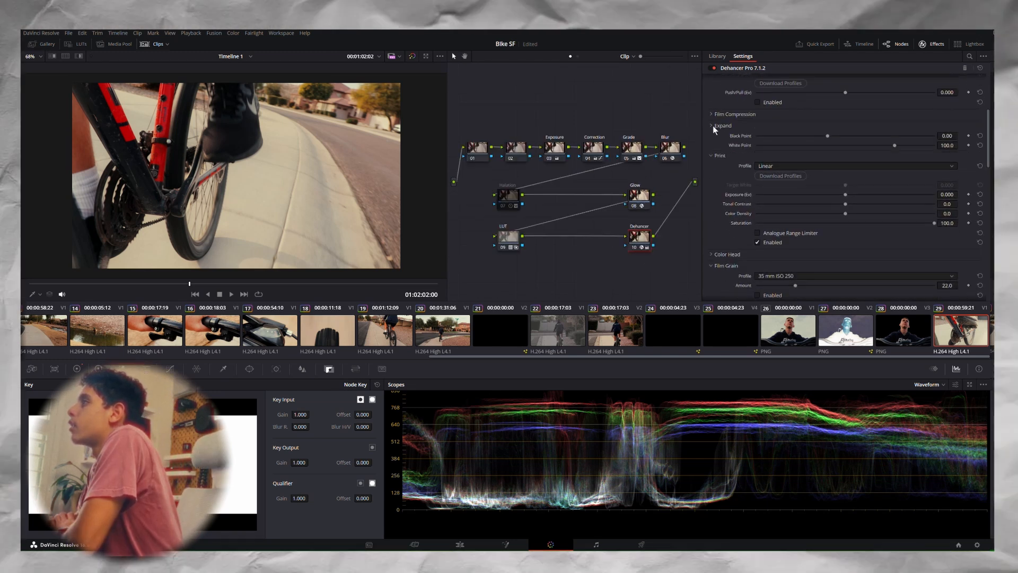
{"action": "left_click", "coordinate": [717, 142]}
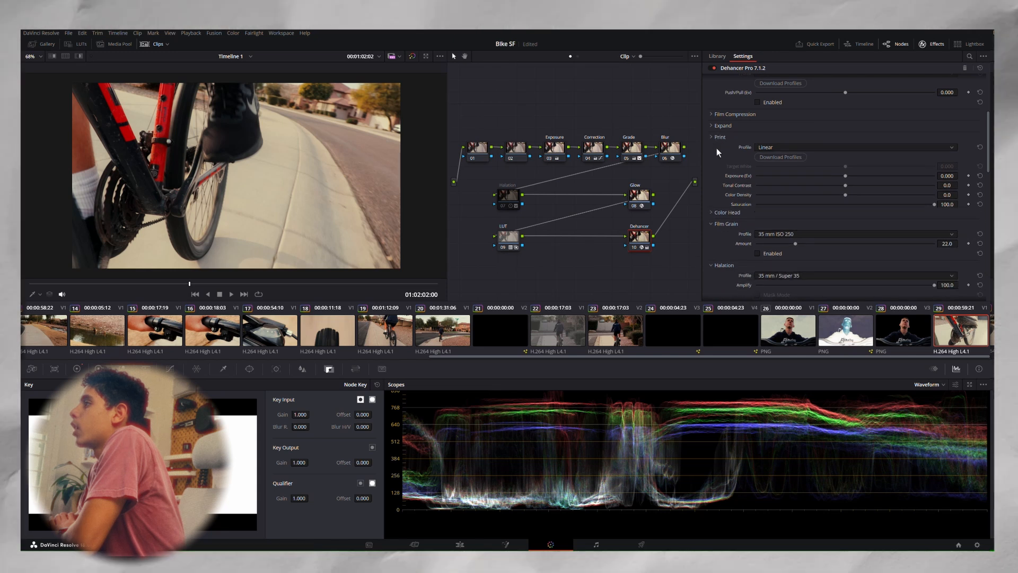
{"action": "scroll", "coordinate": [729, 209], "scroll_direction": "down", "scroll_amount": 1}
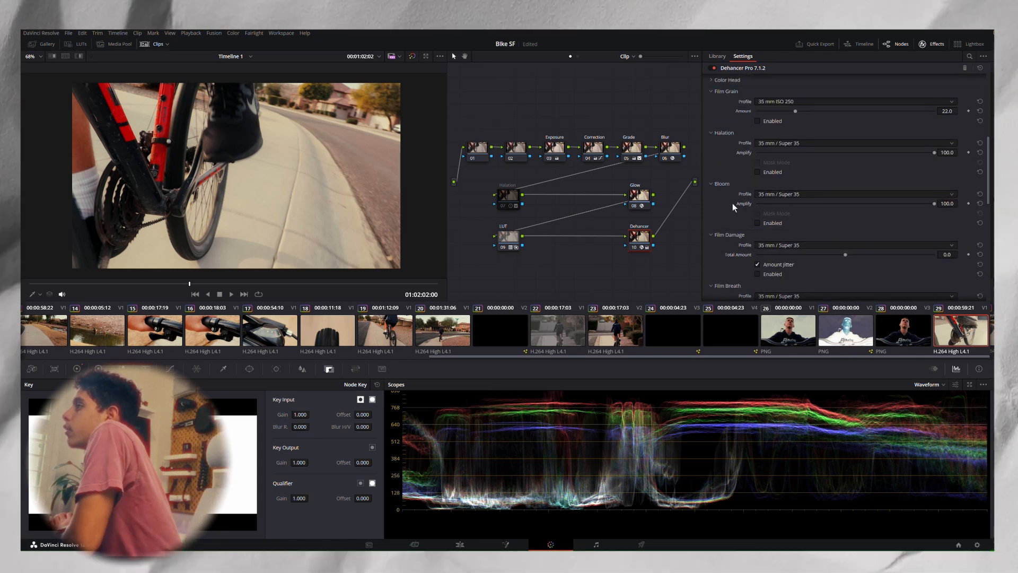
{"action": "scroll", "coordinate": [726, 204], "scroll_direction": "down", "scroll_amount": 2}
{"action": "scroll", "coordinate": [714, 241], "scroll_direction": "down", "scroll_amount": 3}
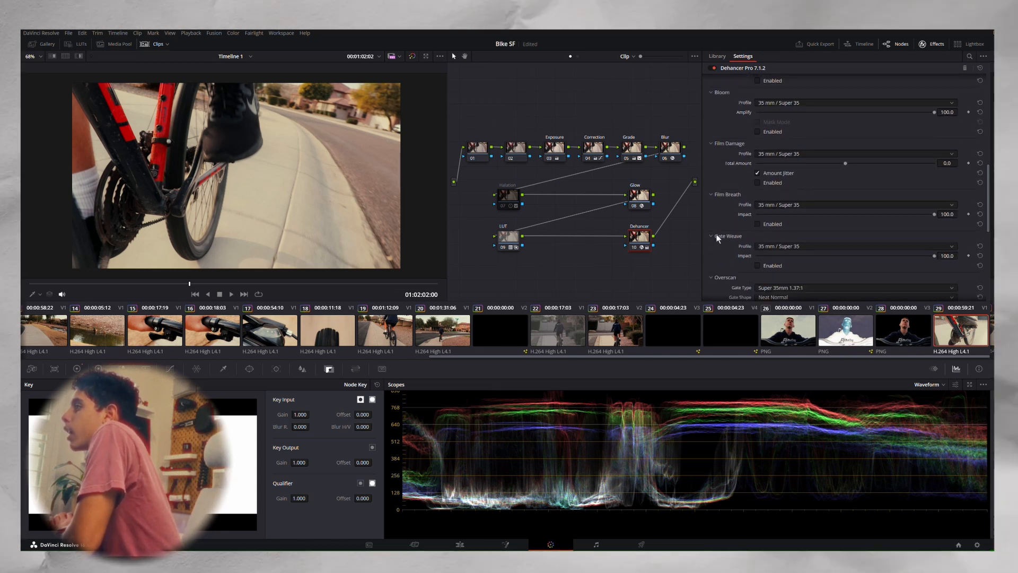
{"action": "left_click", "coordinate": [714, 255]}
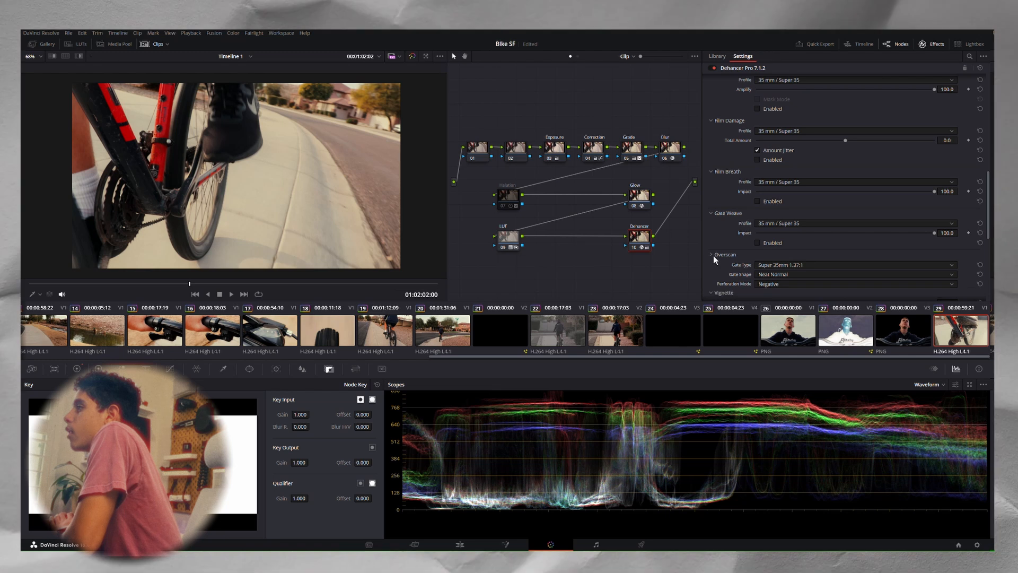
{"action": "scroll", "coordinate": [714, 255], "scroll_direction": "down", "scroll_amount": 1}
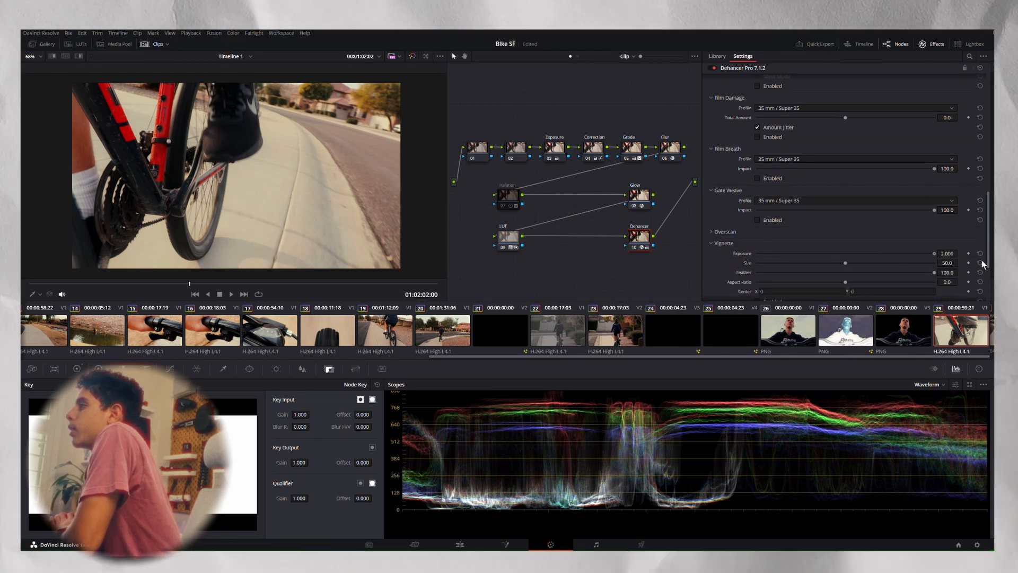
Step: Enable Dehancer's film grain with the 35 mm ISO 250 profile at an amount of 22
{"action": "scroll", "coordinate": [732, 233], "scroll_direction": "up", "scroll_amount": 10}
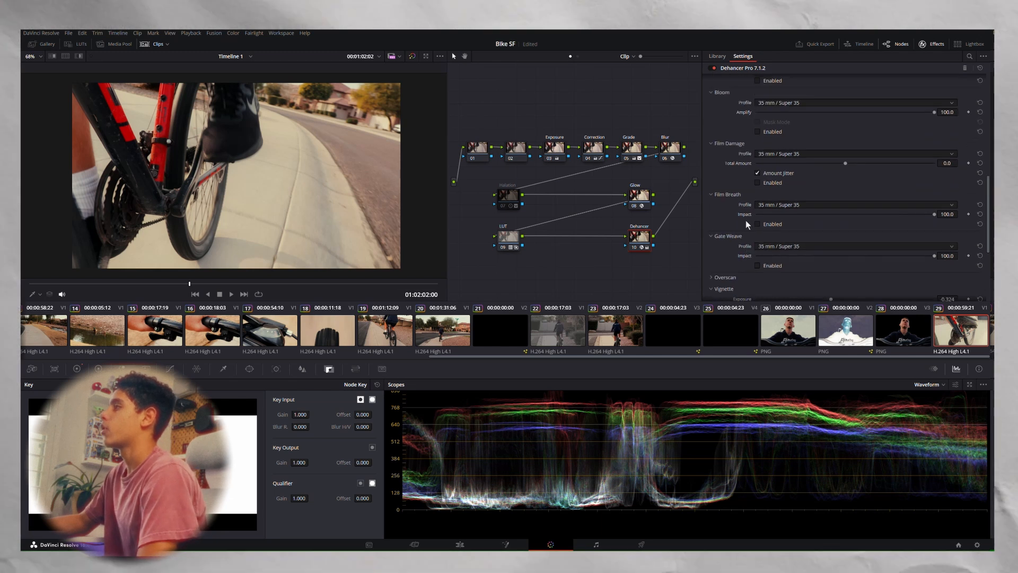
{"action": "scroll", "coordinate": [762, 187], "scroll_direction": "down", "scroll_amount": 1}
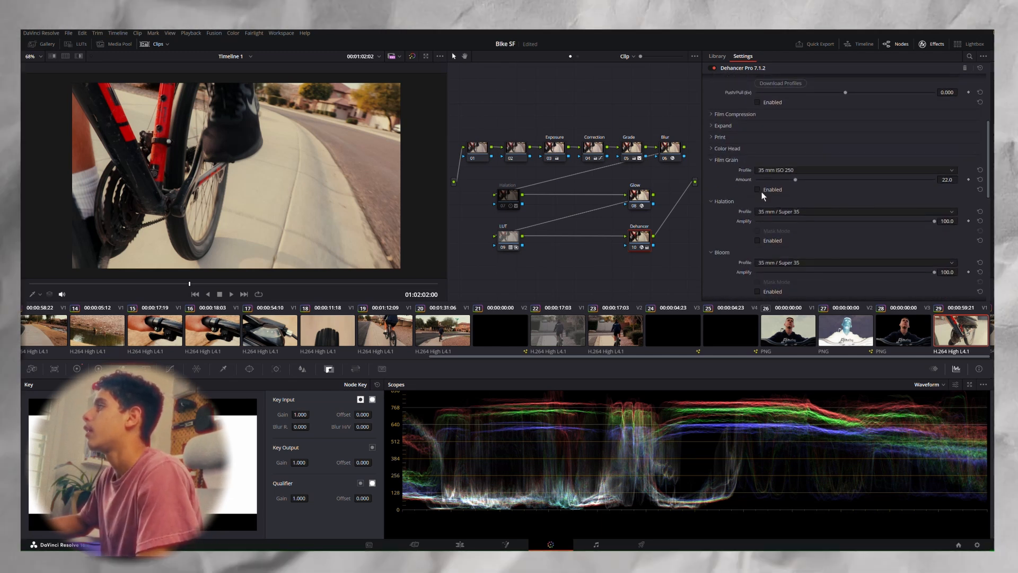
{"action": "left_click", "coordinate": [759, 190]}
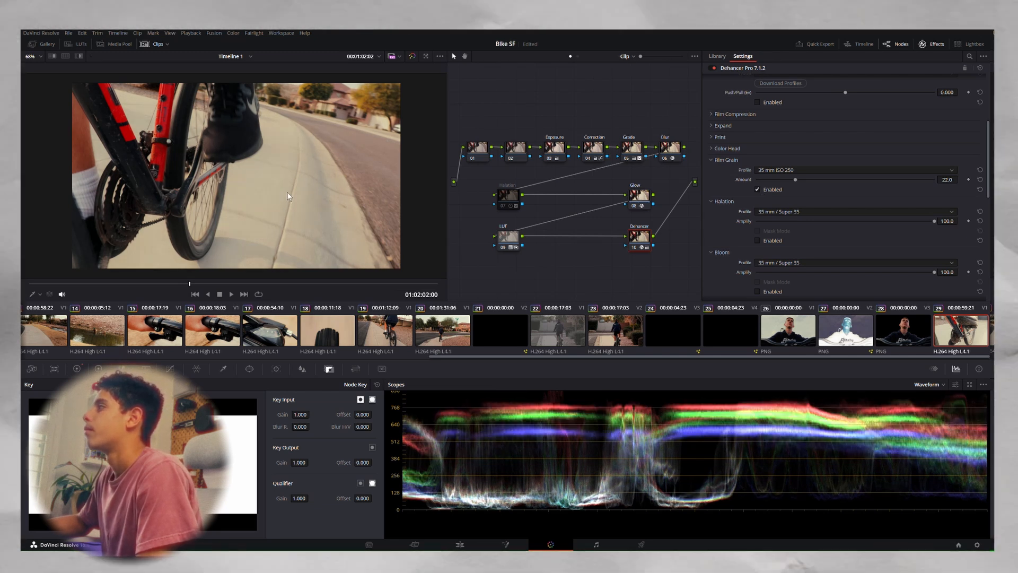
Step: Enable Dehancer's halation with the 8 mm / Super 8 profile and amplify 70, checking it temporarily in mask mode
{"action": "scroll", "coordinate": [780, 196], "scroll_direction": "down", "scroll_amount": 2}
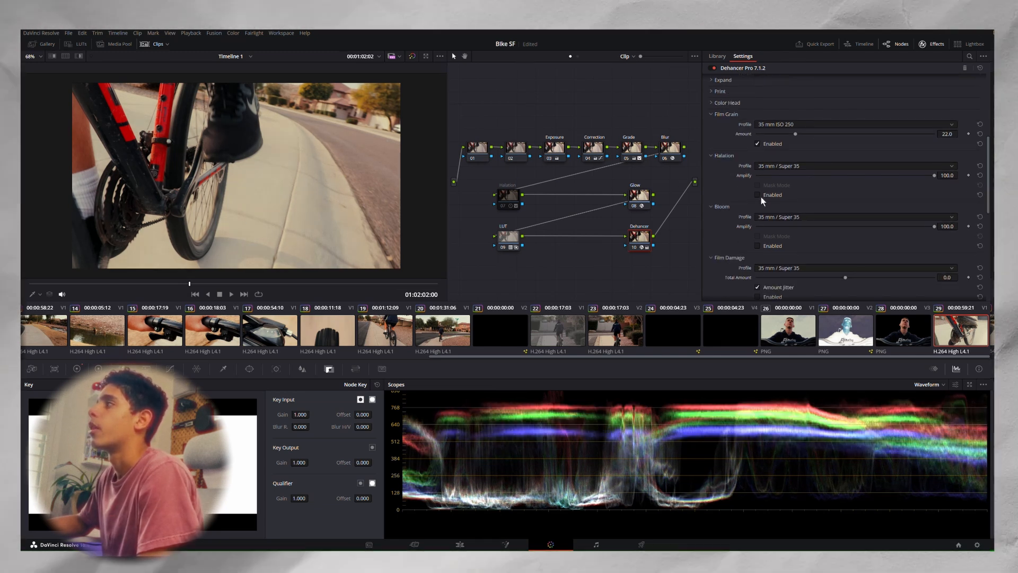
{"action": "left_click", "coordinate": [759, 195]}
{"action": "left_click", "coordinate": [760, 187]}
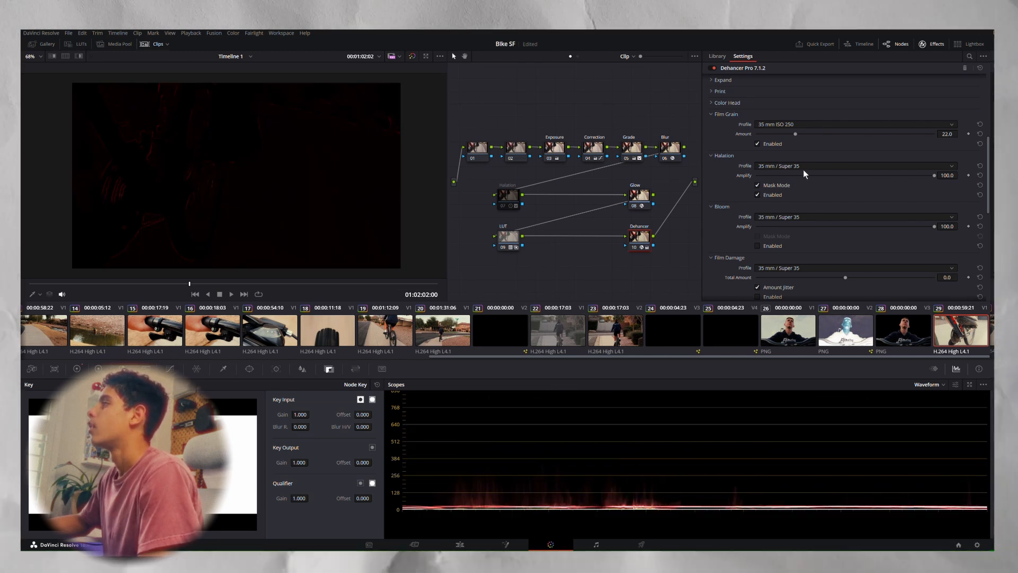
{"action": "left_click", "coordinate": [785, 185]}
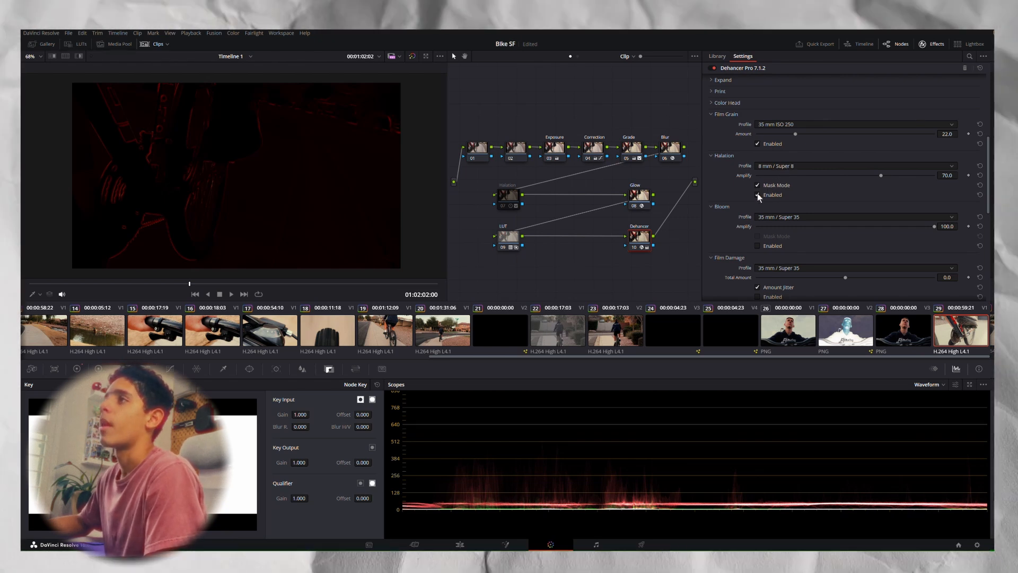
{"action": "left_click", "coordinate": [758, 186]}
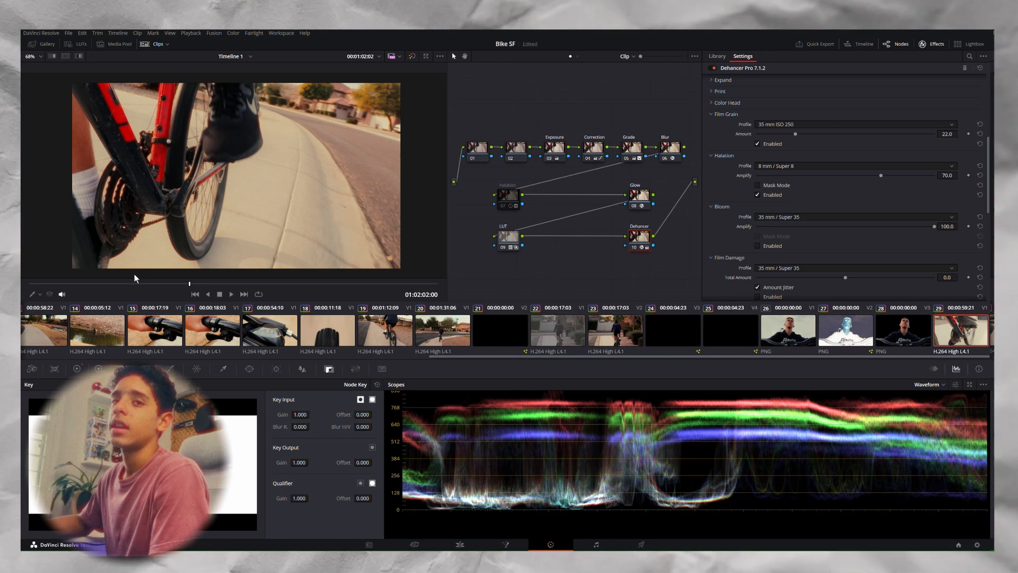
Step: Check the halation mask at 01:02:01:20 and set the halation profile to 35 mm / Super 35, leaving mask mode off
{"action": "left_click_drag", "start_coordinate": [91, 285], "coordinate": [180, 275]}
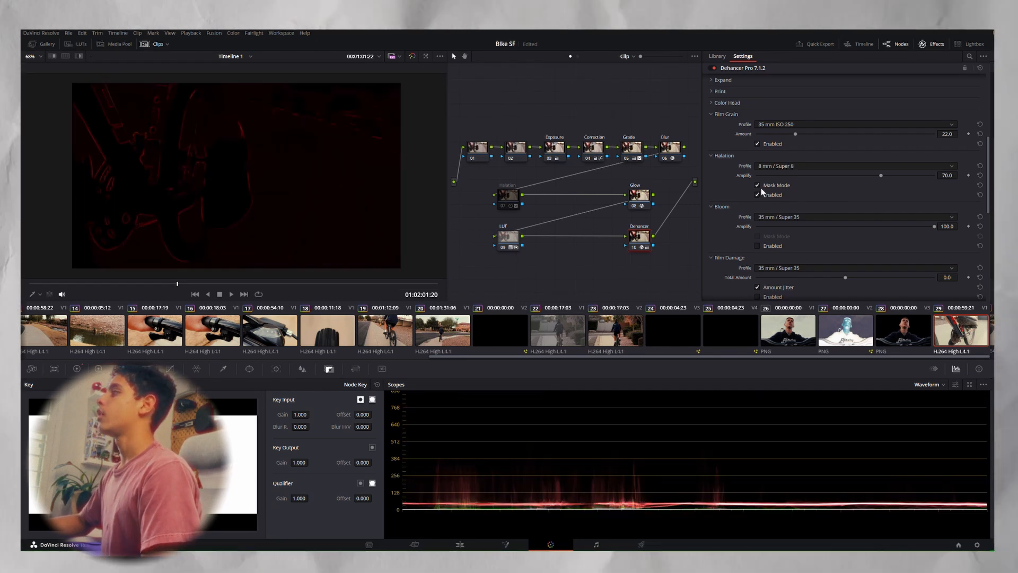
{"action": "left_click", "coordinate": [769, 168]}
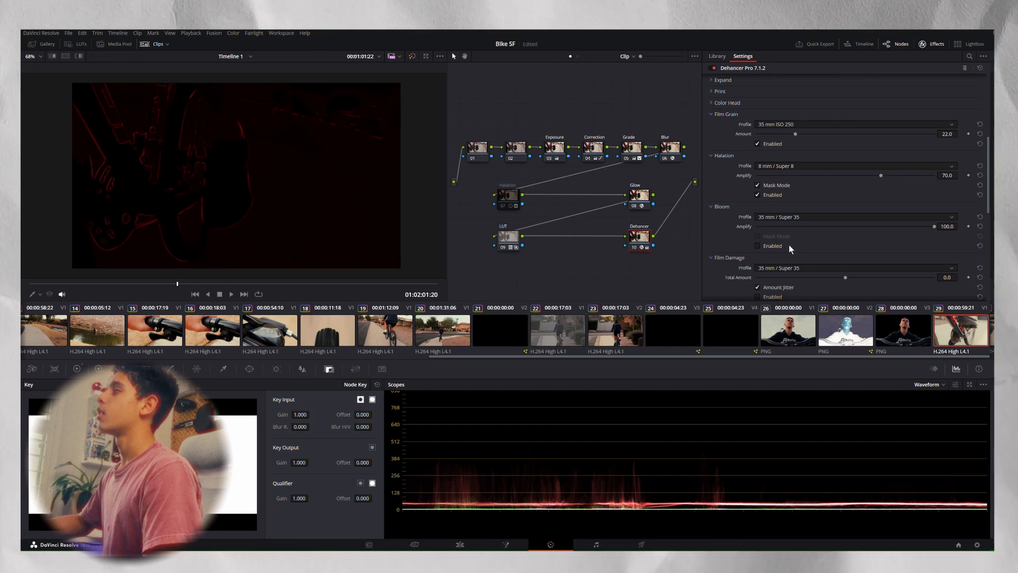
{"action": "left_click", "coordinate": [788, 244]}
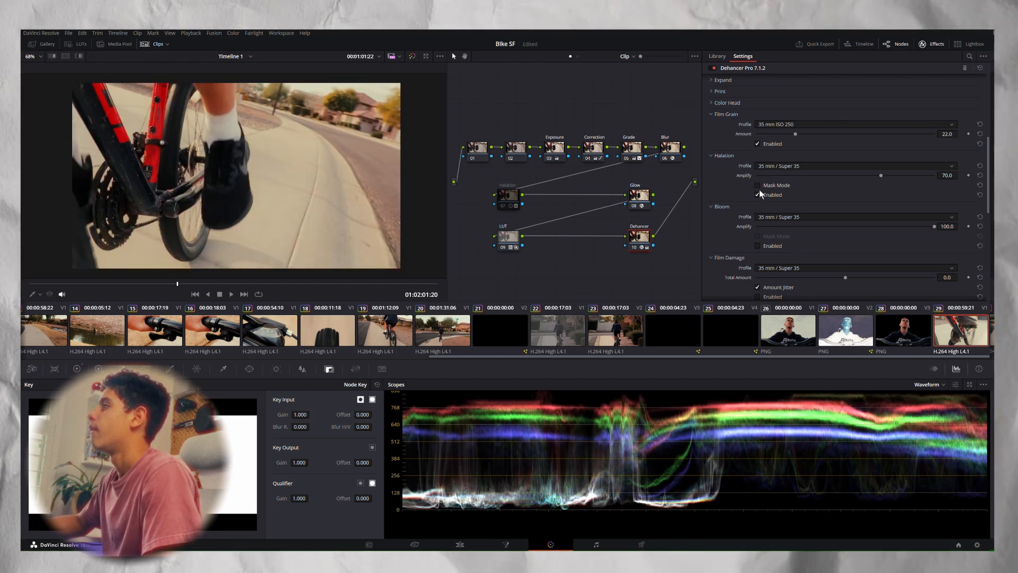
Step: Enable Dehancer's bloom with the 35 mm / Super 35 profile at amplify 100, comparing it on and off in close-up on the bike frame
{"action": "scroll", "coordinate": [767, 202], "scroll_direction": "down", "scroll_amount": 3}
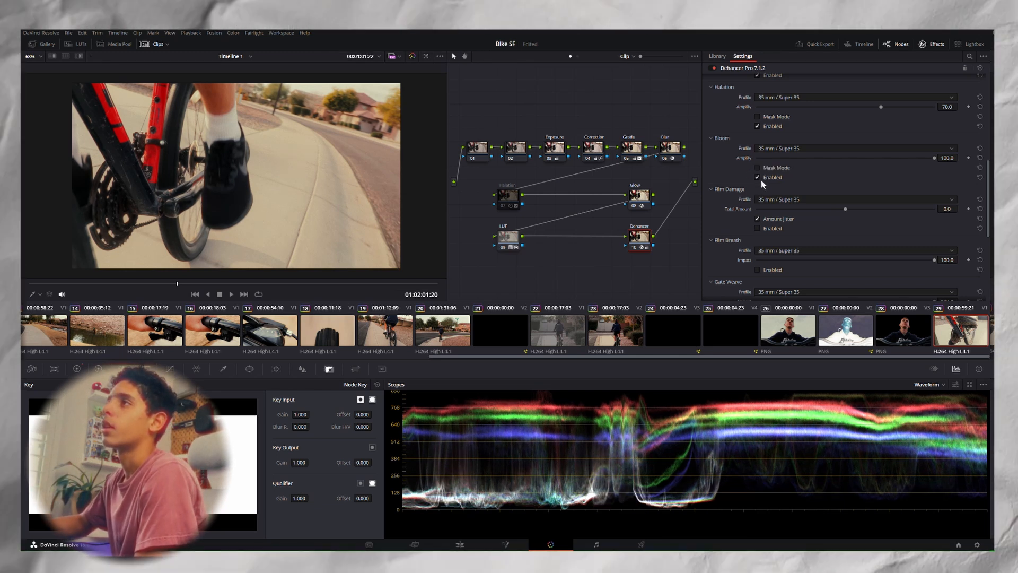
{"action": "left_click", "coordinate": [757, 178]}
{"action": "scroll", "coordinate": [160, 104], "scroll_direction": "up", "scroll_amount": 5}
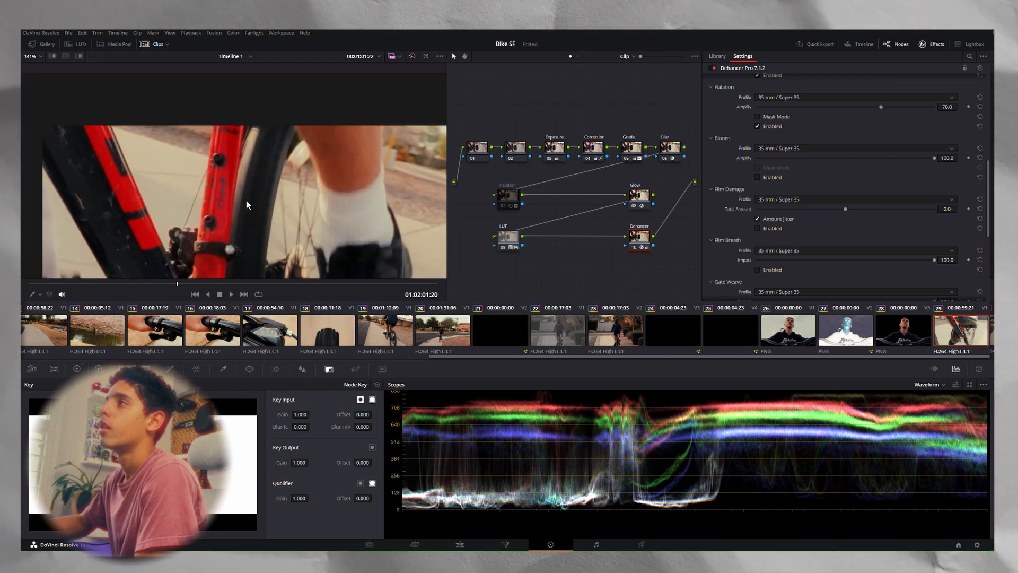
{"action": "scroll", "coordinate": [246, 205], "scroll_direction": "up", "scroll_amount": 8}
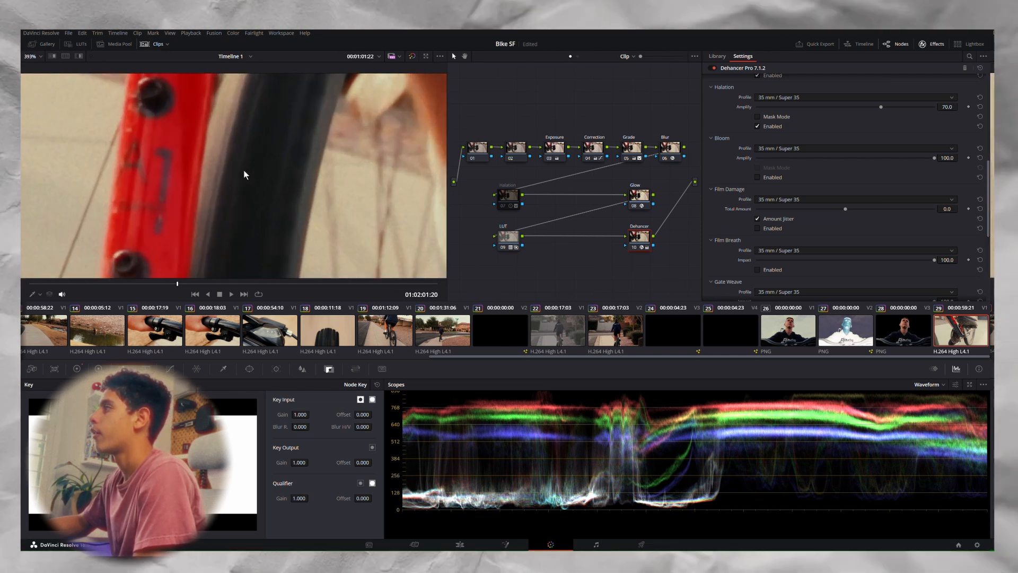
{"action": "scroll", "coordinate": [245, 175], "scroll_direction": "up", "scroll_amount": 1}
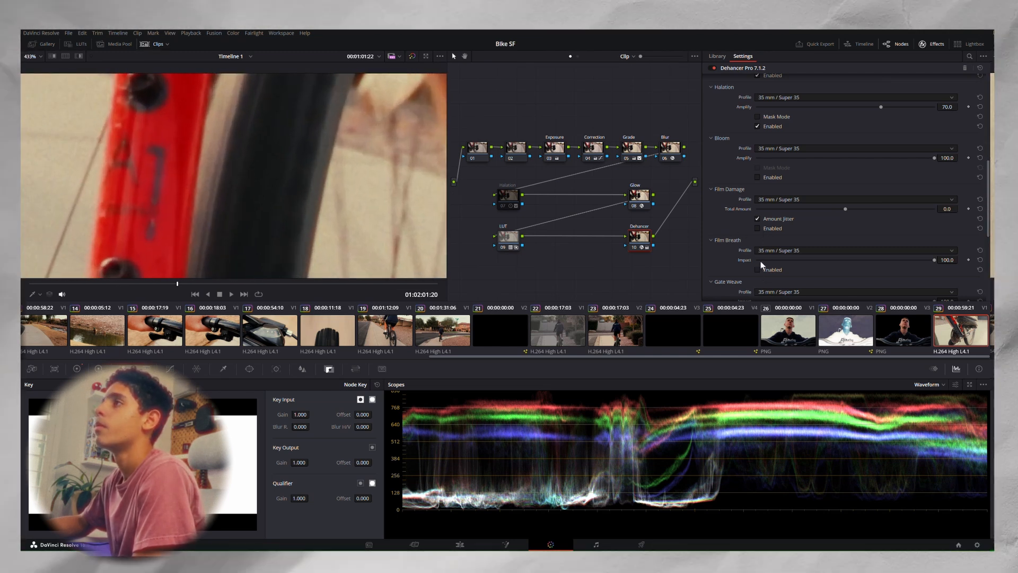
{"action": "left_click", "coordinate": [762, 179]}
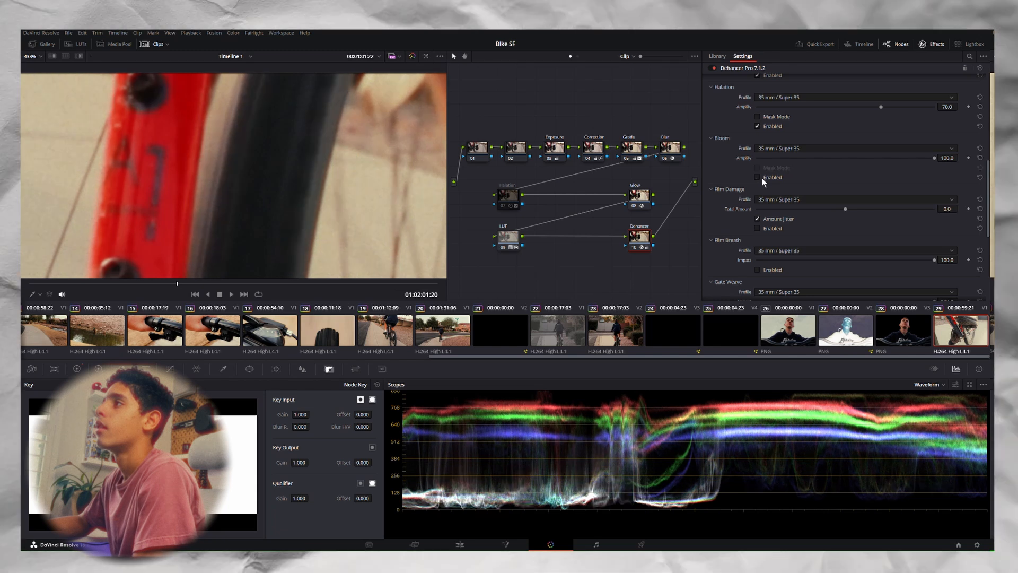
{"action": "left_click", "coordinate": [763, 178]}
{"action": "left_click", "coordinate": [762, 178]}
{"action": "left_click", "coordinate": [762, 177]}
{"action": "scroll", "coordinate": [320, 163], "scroll_direction": "down", "scroll_amount": 12}
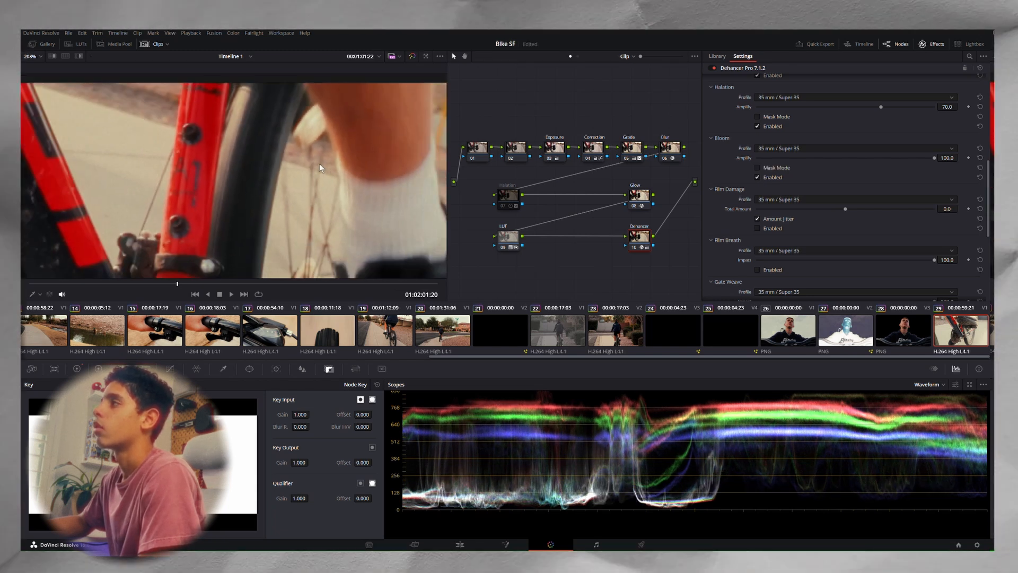
{"action": "left_click_drag", "start_coordinate": [327, 225], "coordinate": [279, 163]}
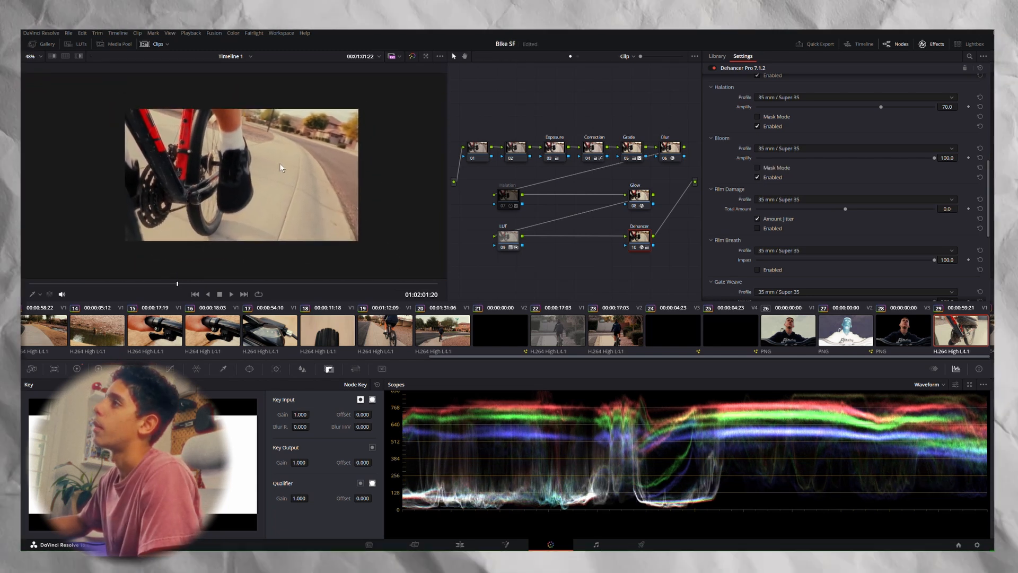
{"action": "scroll", "coordinate": [280, 163], "scroll_direction": "up", "scroll_amount": 4}
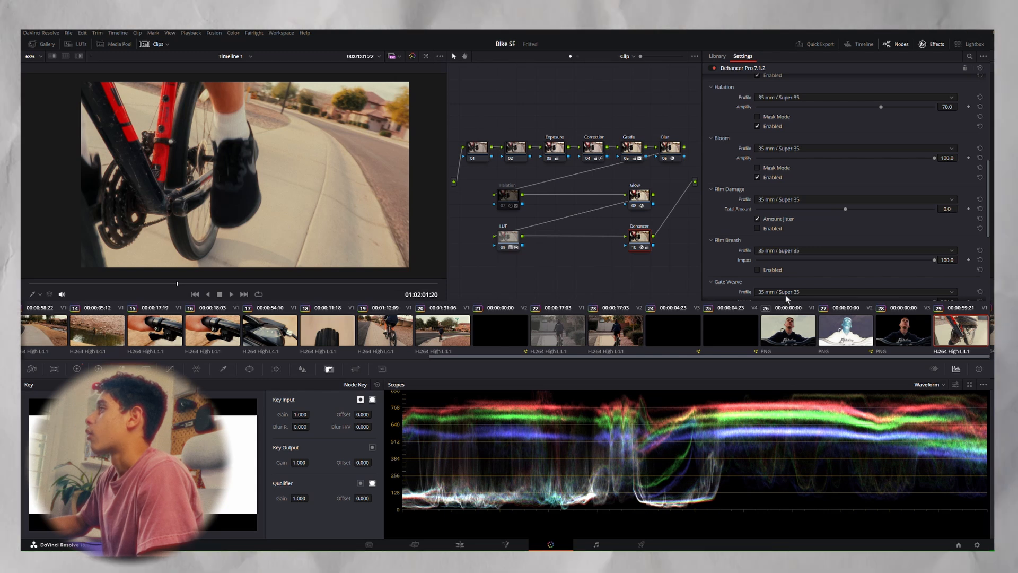
Step: Try toggling Dehancer's film breath and gate weave, and play the bike clip from its start
{"action": "scroll", "coordinate": [783, 228], "scroll_direction": "down", "scroll_amount": 4}
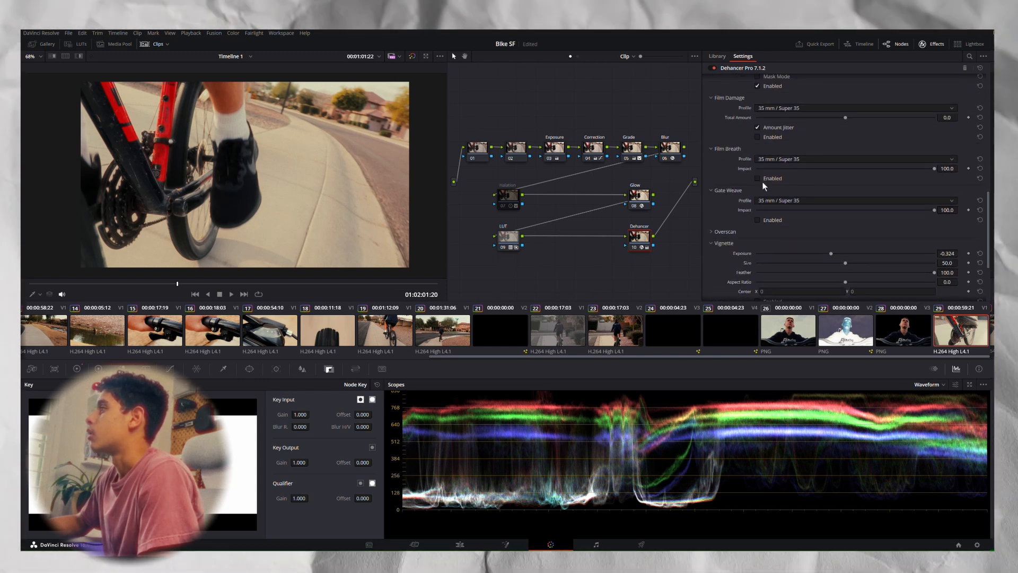
{"action": "left_click", "coordinate": [761, 179]}
{"action": "left_click", "coordinate": [763, 221]}
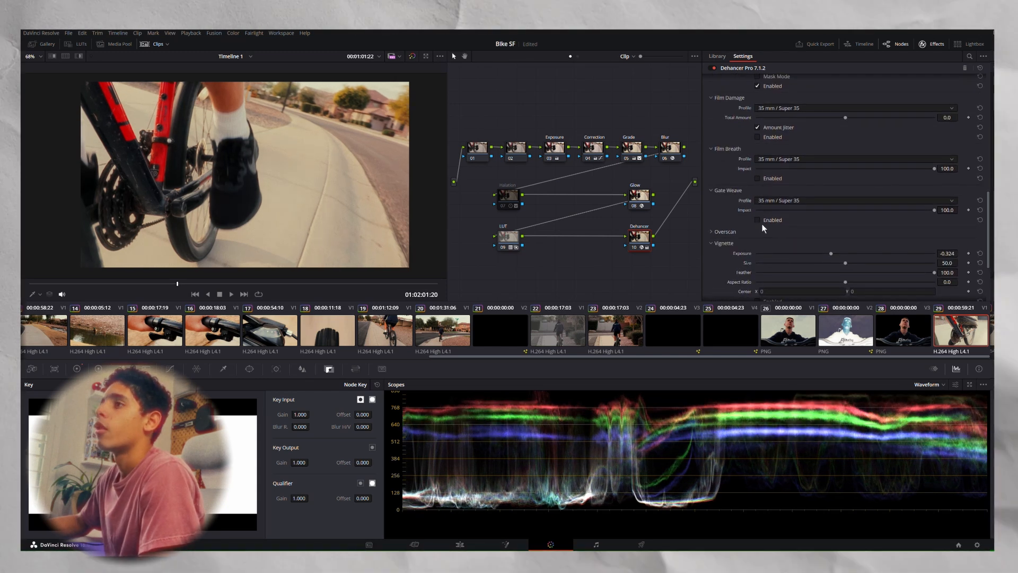
{"action": "left_click", "coordinate": [762, 223]}
{"action": "left_click_drag", "start_coordinate": [72, 285], "coordinate": [24, 286]}
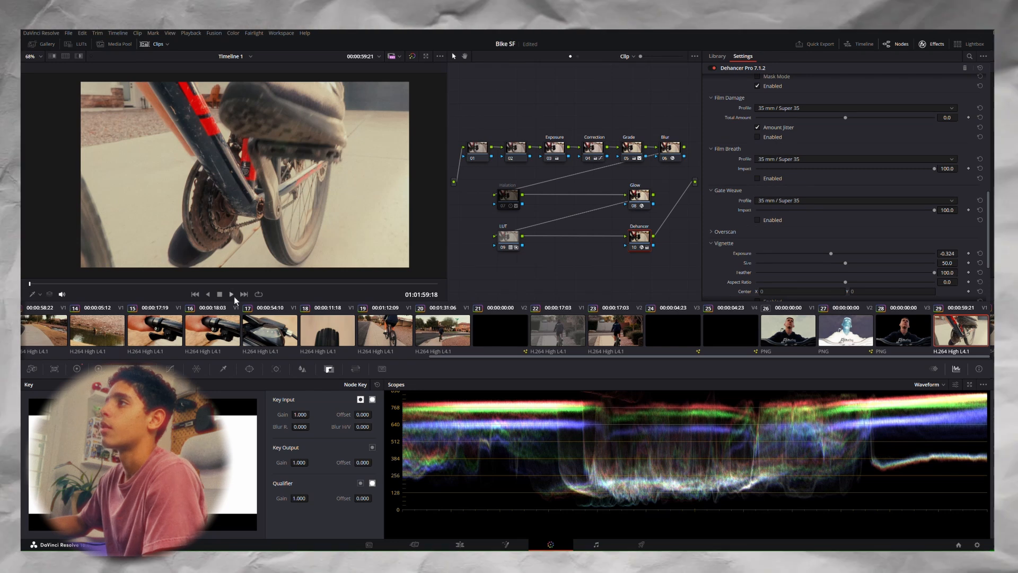
{"action": "left_click", "coordinate": [231, 293]}
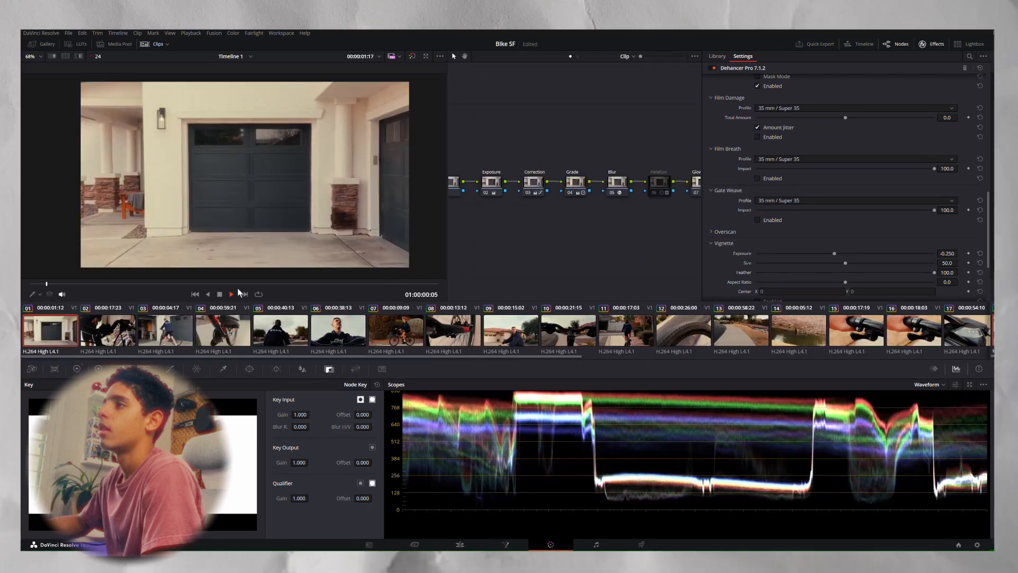
{"action": "left_click", "coordinate": [220, 294]}
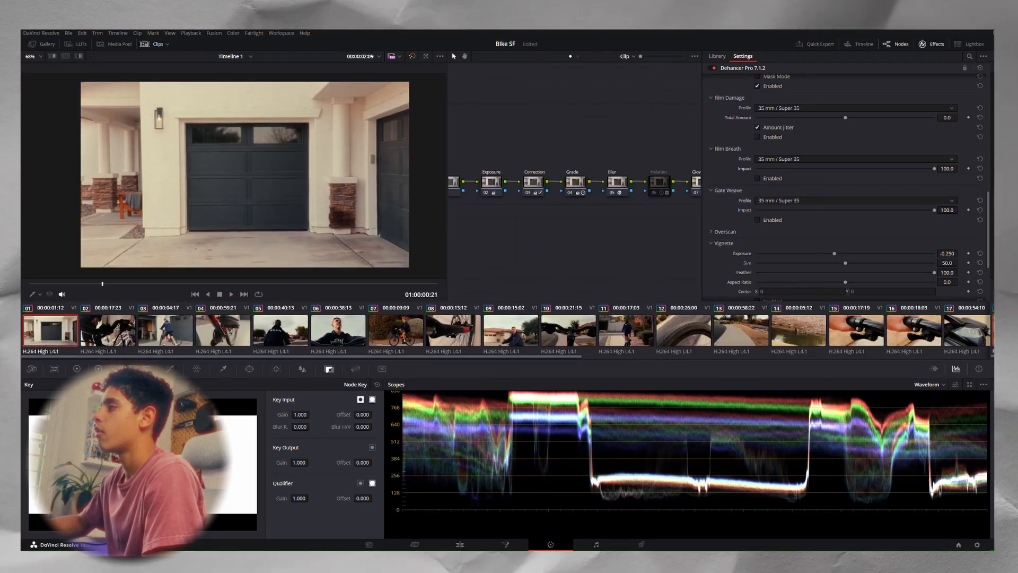
Step: Park the playhead on the bike clip's first frame at 01:01:59:18 in the edit timeline and reopen the clip for grading
{"action": "key", "text": "shift+4"}
{"action": "left_click", "coordinate": [935, 309]}
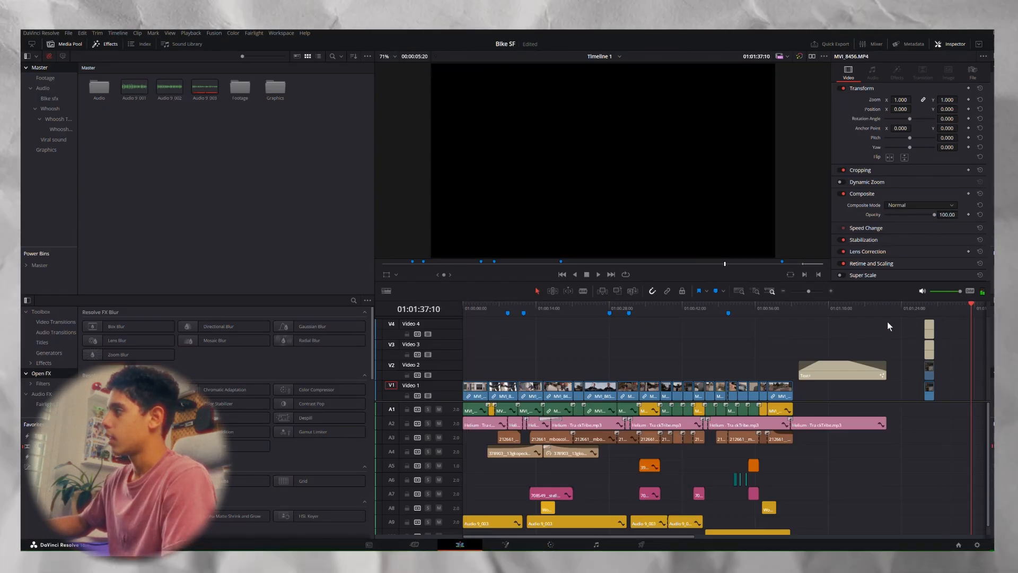
{"action": "scroll", "coordinate": [887, 322], "scroll_direction": "right", "scroll_amount": 10}
{"action": "left_click", "coordinate": [708, 307]}
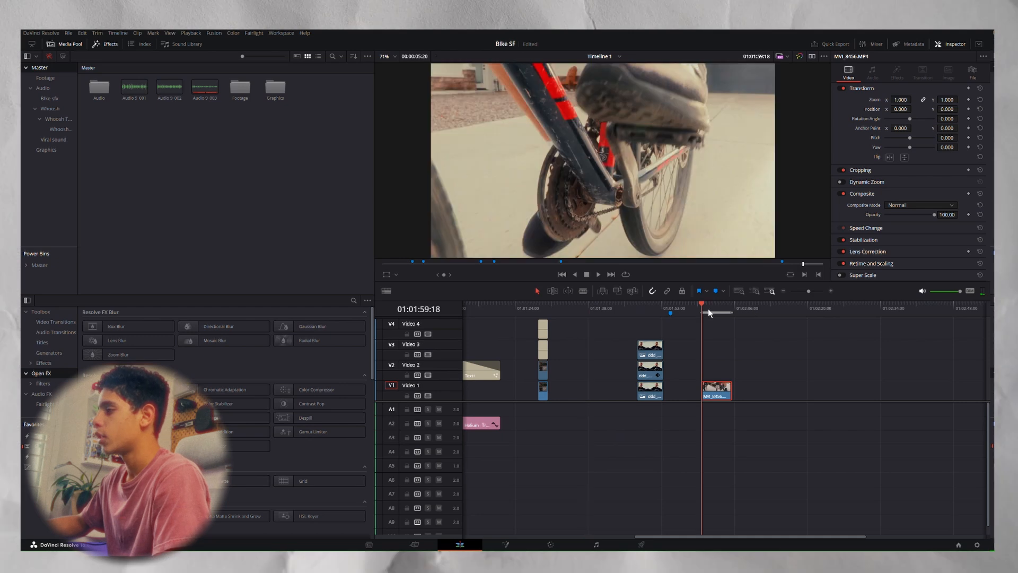
{"action": "left_click", "coordinate": [561, 543]}
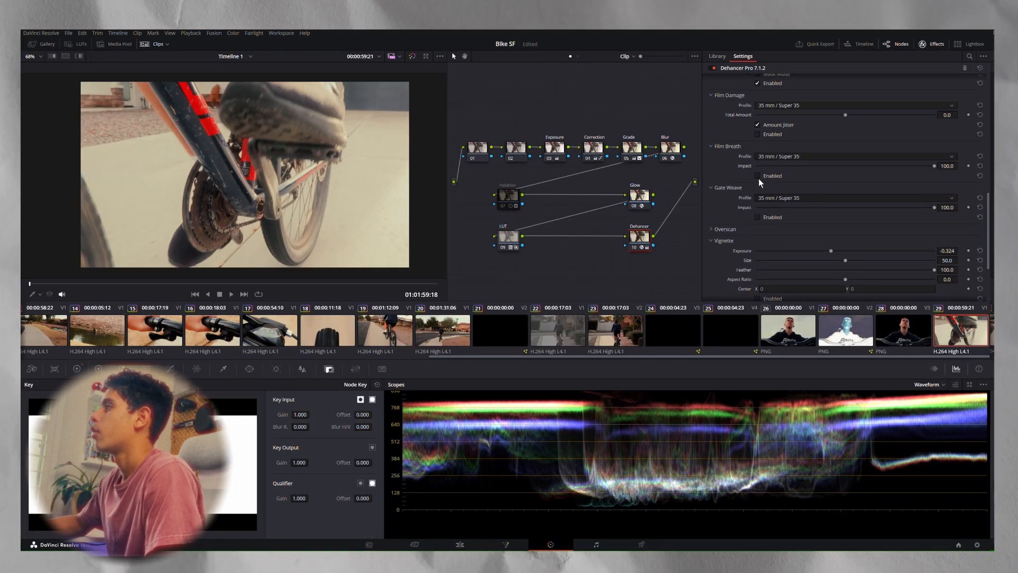
Step: Preview the bike clip with film breath and gate weave temporarily enabled, both on 35 mm / Super 35 at impact 100
{"action": "left_click", "coordinate": [757, 218]}
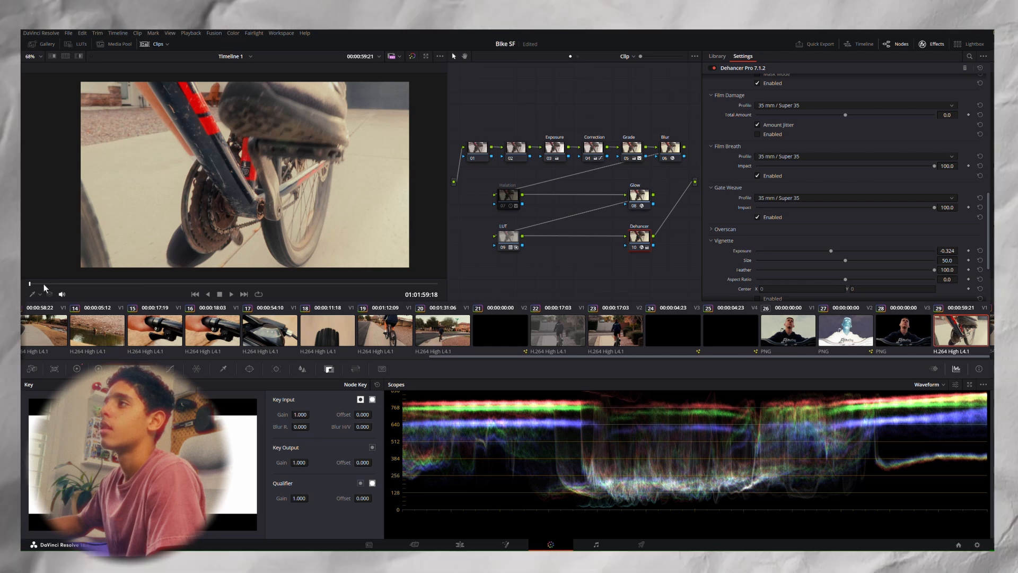
{"action": "left_click", "coordinate": [231, 296]}
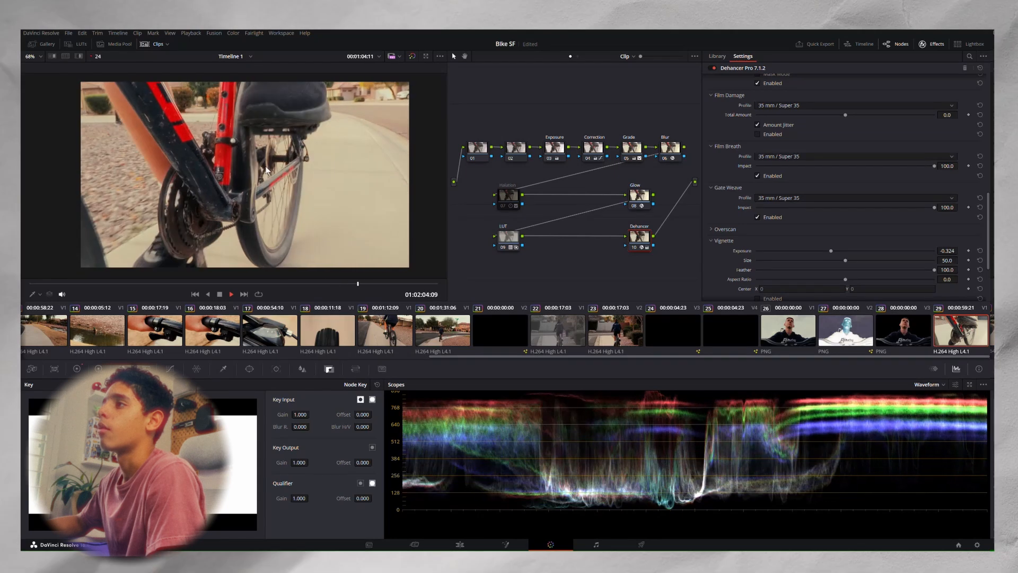
{"action": "left_click", "coordinate": [219, 294]}
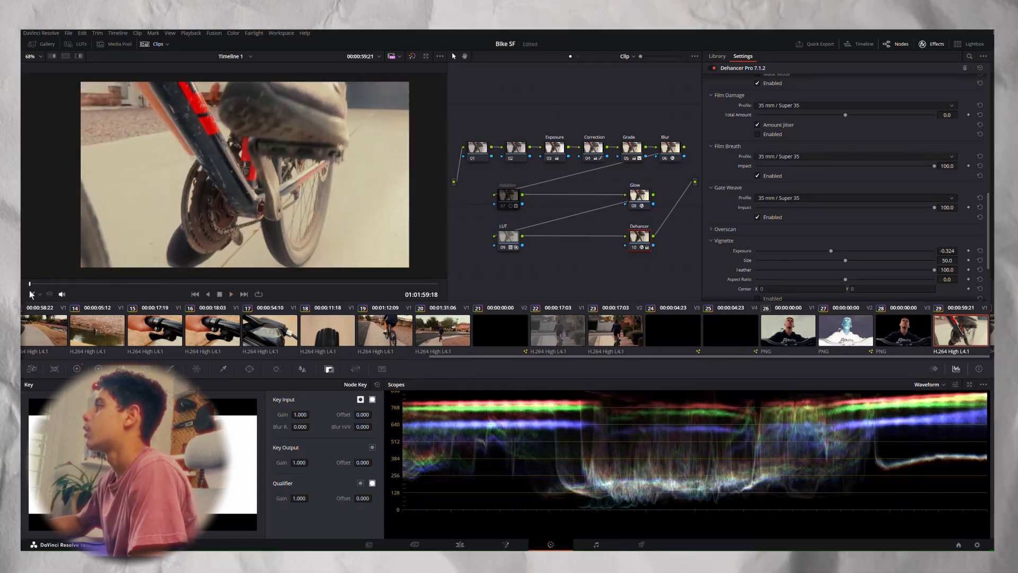
{"action": "left_click", "coordinate": [758, 176]}
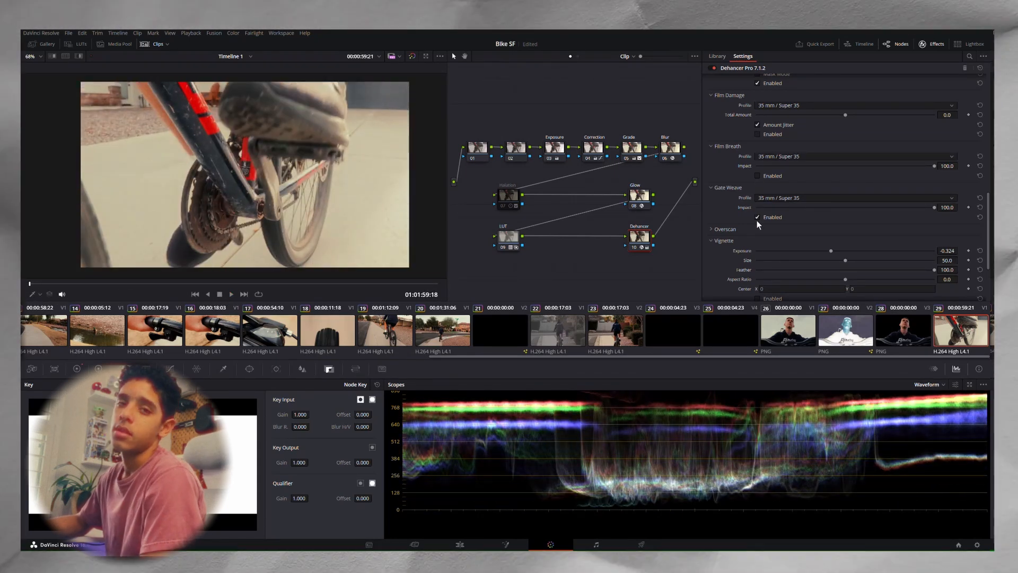
{"action": "left_click", "coordinate": [758, 217]}
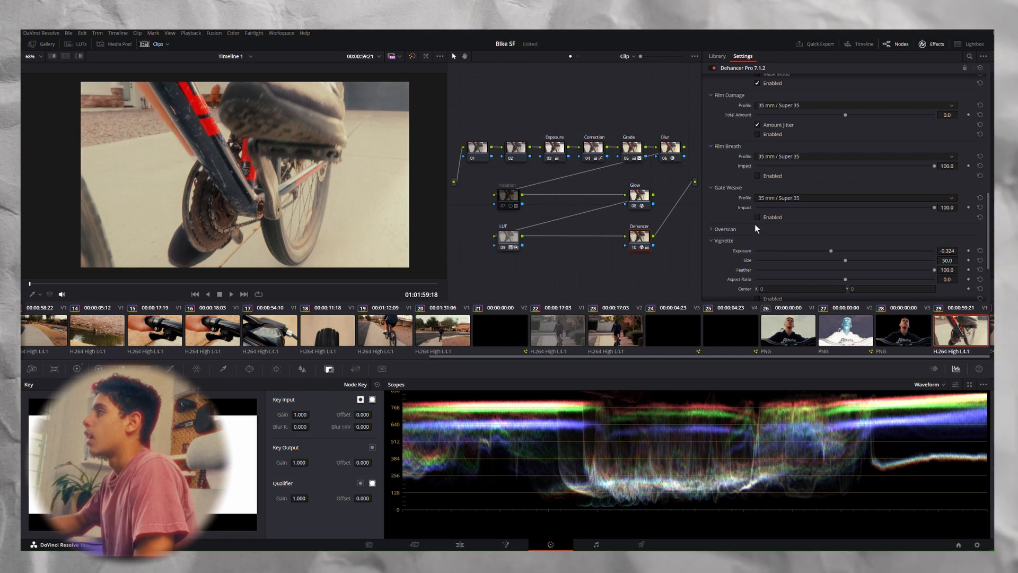
Step: Collapse Gate Weave and enable Dehancer's vignette with exposure -0.970 and size 100, judging it at 01:02:01:16
{"action": "left_click", "coordinate": [717, 190]}
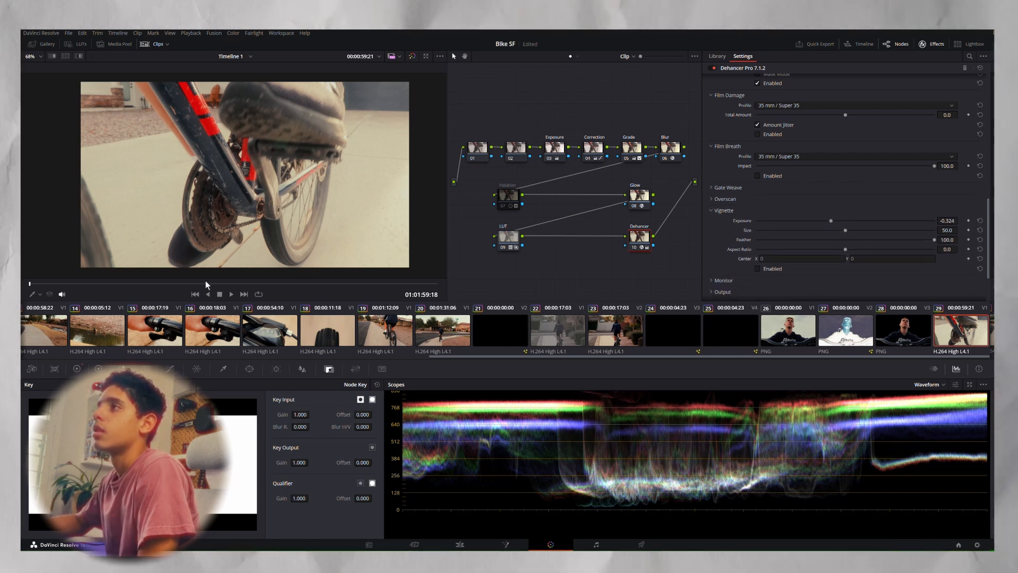
{"action": "left_click", "coordinate": [169, 284]}
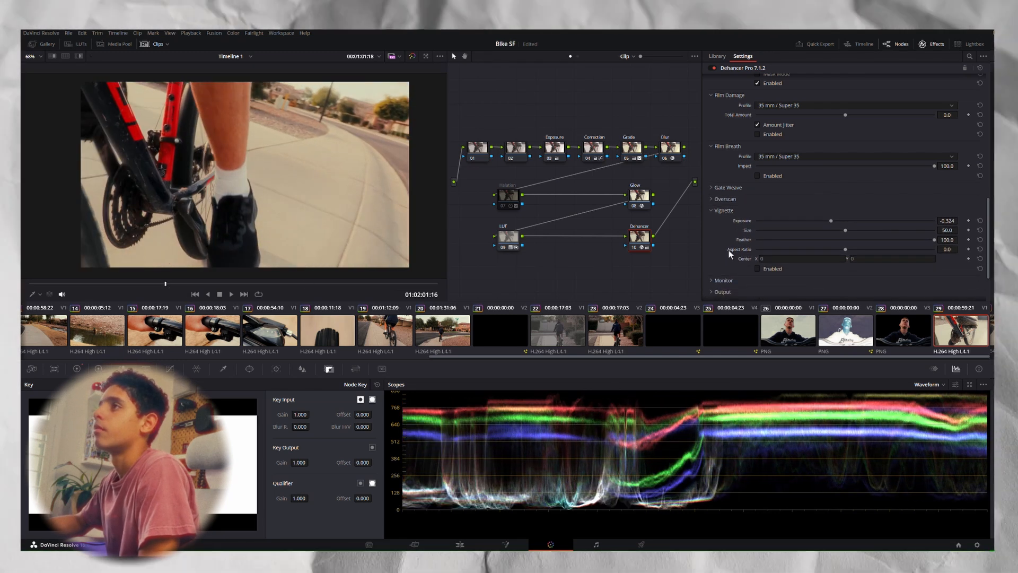
{"action": "left_click", "coordinate": [759, 269]}
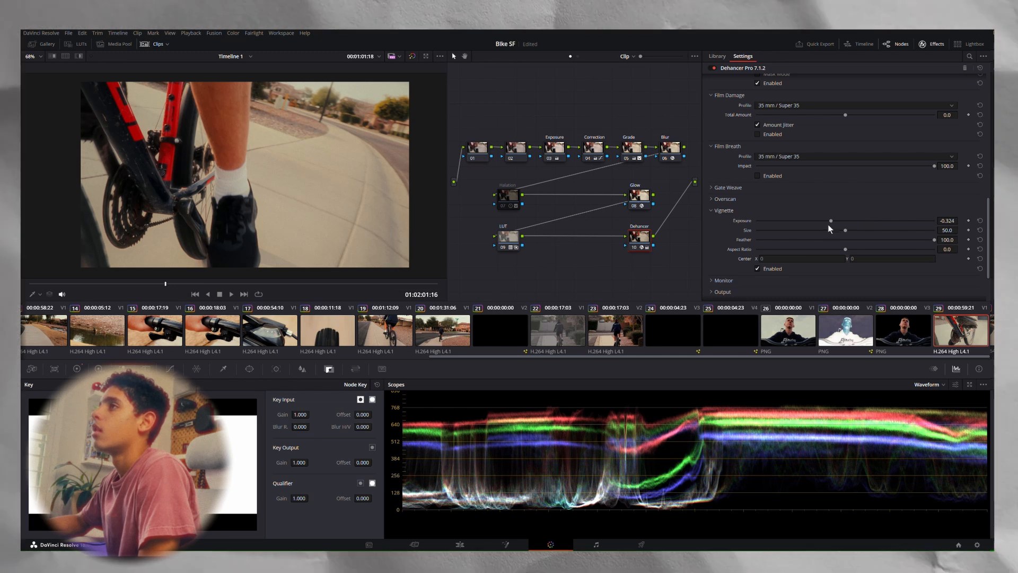
{"action": "left_click_drag", "start_coordinate": [830, 221], "coordinate": [739, 225]}
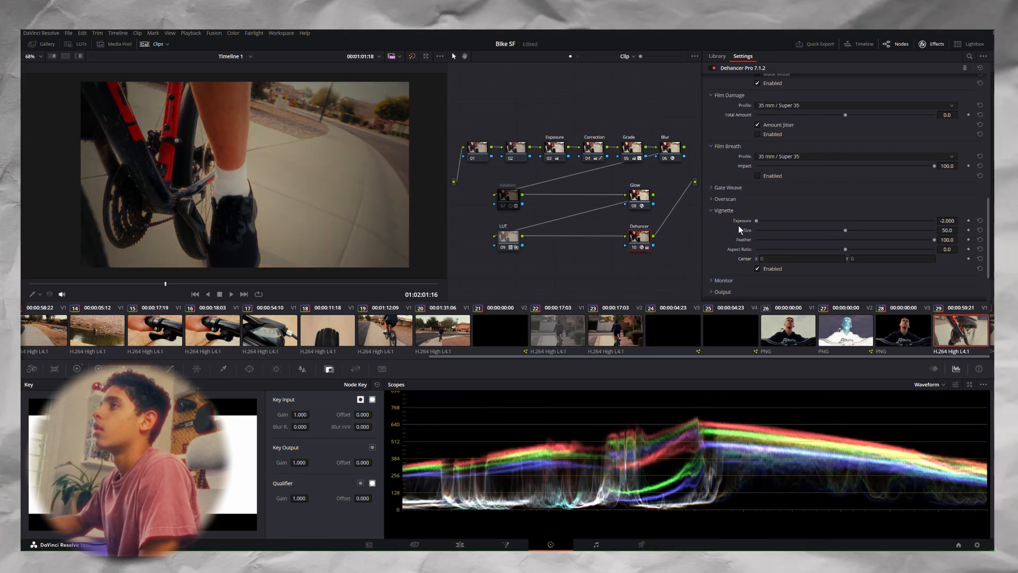
{"action": "left_click_drag", "start_coordinate": [861, 233], "coordinate": [942, 231]}
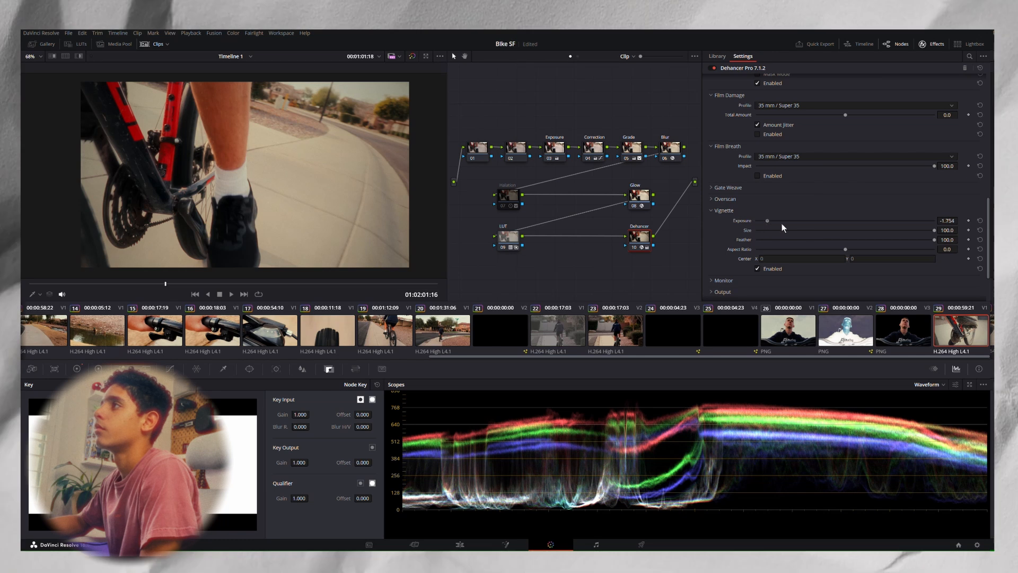
{"action": "left_click_drag", "start_coordinate": [782, 224], "coordinate": [805, 218]}
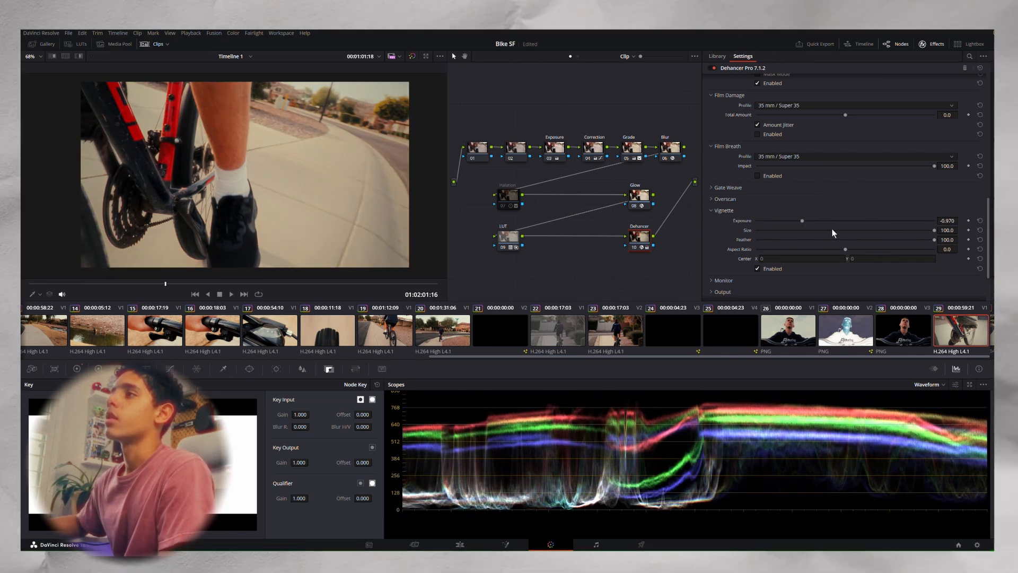
Step: Compare the vignette on and off at 01:02:00:13 and leave it disabled
{"action": "left_click_drag", "start_coordinate": [138, 289], "coordinate": [85, 289]}
{"action": "left_click", "coordinate": [758, 269]}
{"action": "left_click", "coordinate": [758, 269]}
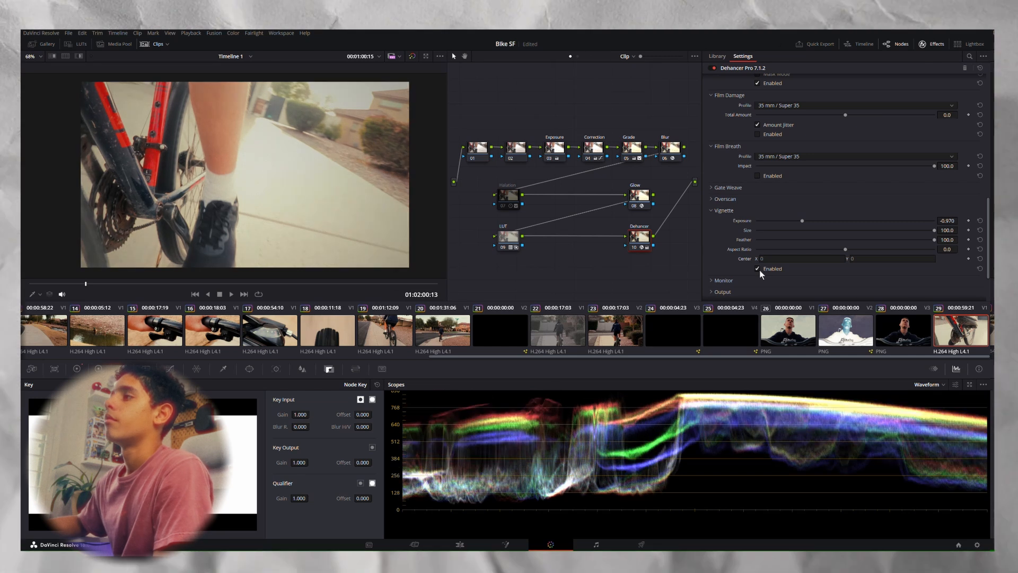
{"action": "left_click", "coordinate": [758, 269]}
Step: Play and scrub through the bike clip to review the finished grade
{"action": "left_click_drag", "start_coordinate": [170, 286], "coordinate": [40, 286]}
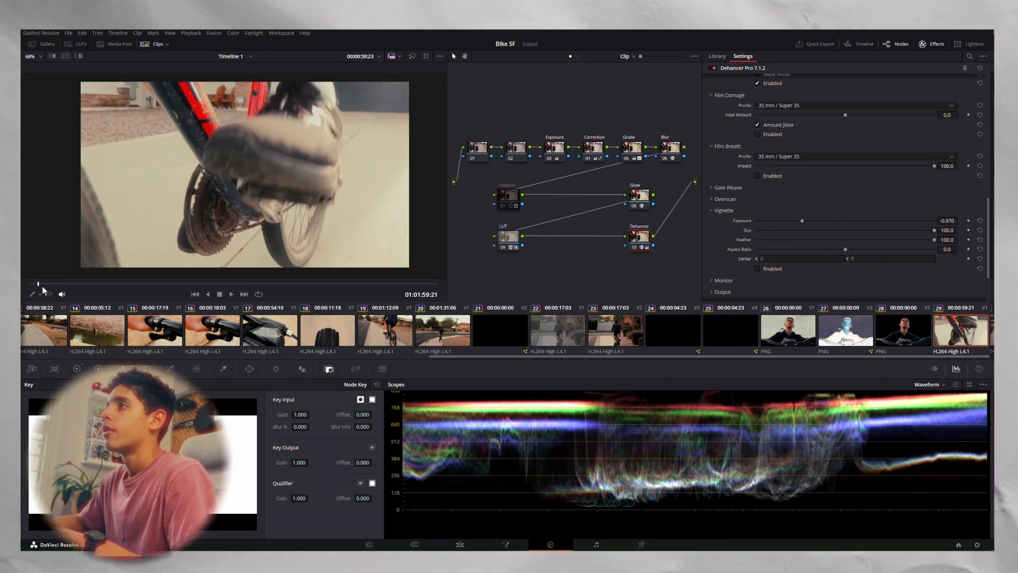
{"action": "key", "text": "space"}
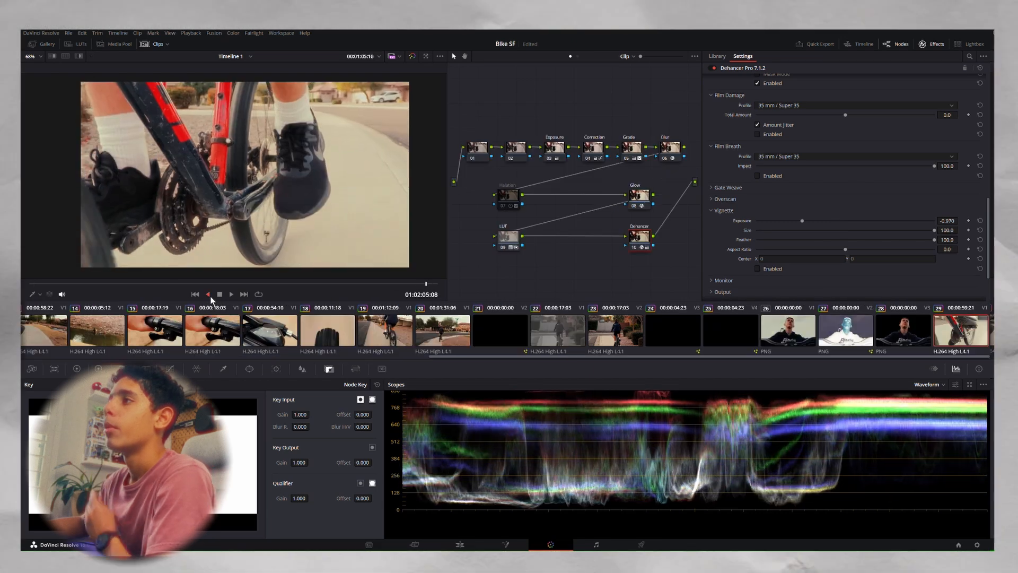
{"action": "left_click_drag", "start_coordinate": [229, 284], "coordinate": [192, 301]}
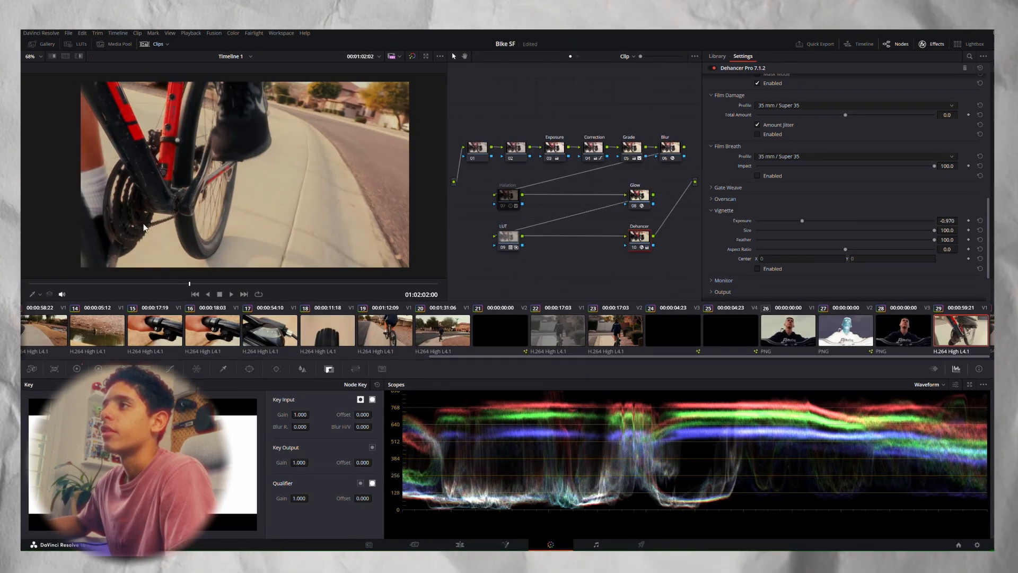
{"action": "left_click_drag", "start_coordinate": [125, 291], "coordinate": [38, 298]}
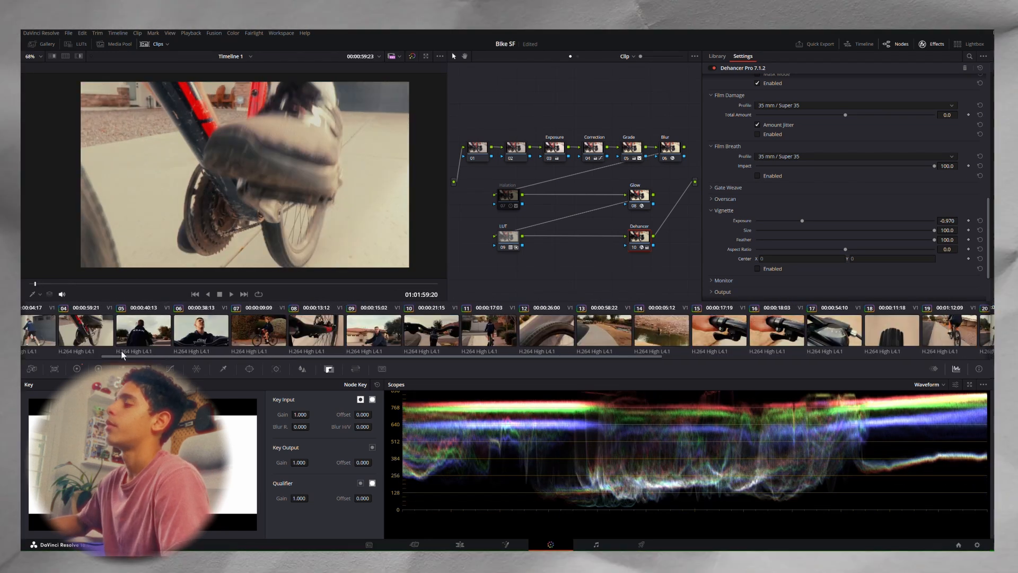
Step: Look over the timeline's other clip thumbnails and return to the bike clip's first frame at 01:01:59:18
{"action": "scroll", "coordinate": [122, 333], "scroll_direction": "up", "scroll_amount": 5}
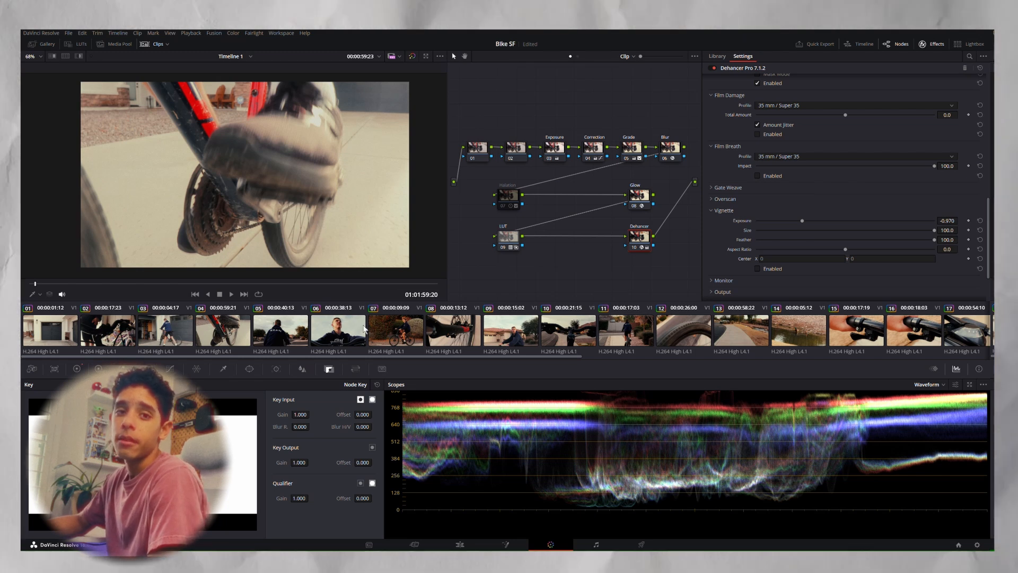
{"action": "scroll", "coordinate": [364, 328], "scroll_direction": "down", "scroll_amount": 5}
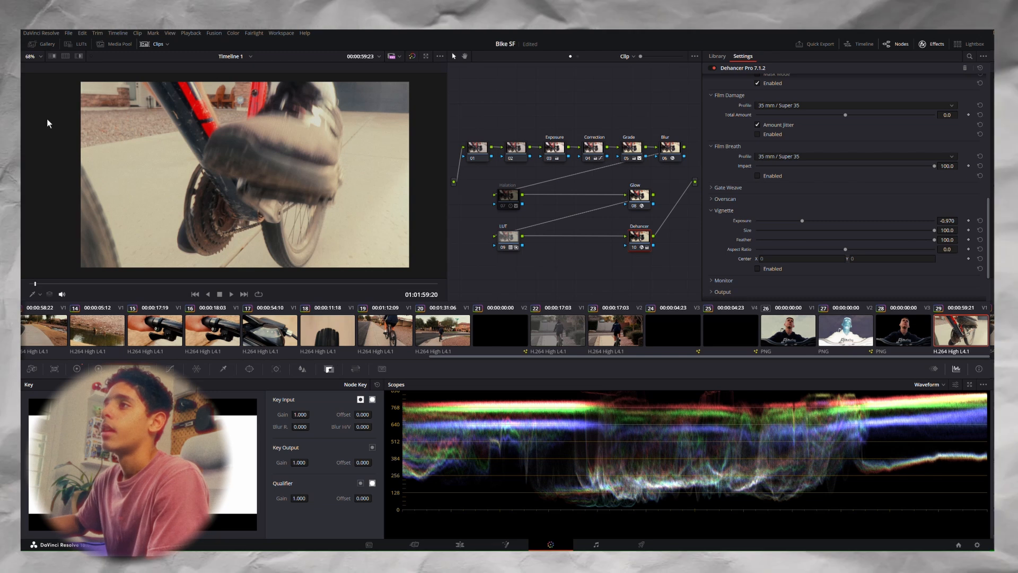
{"action": "left_click", "coordinate": [95, 285]}
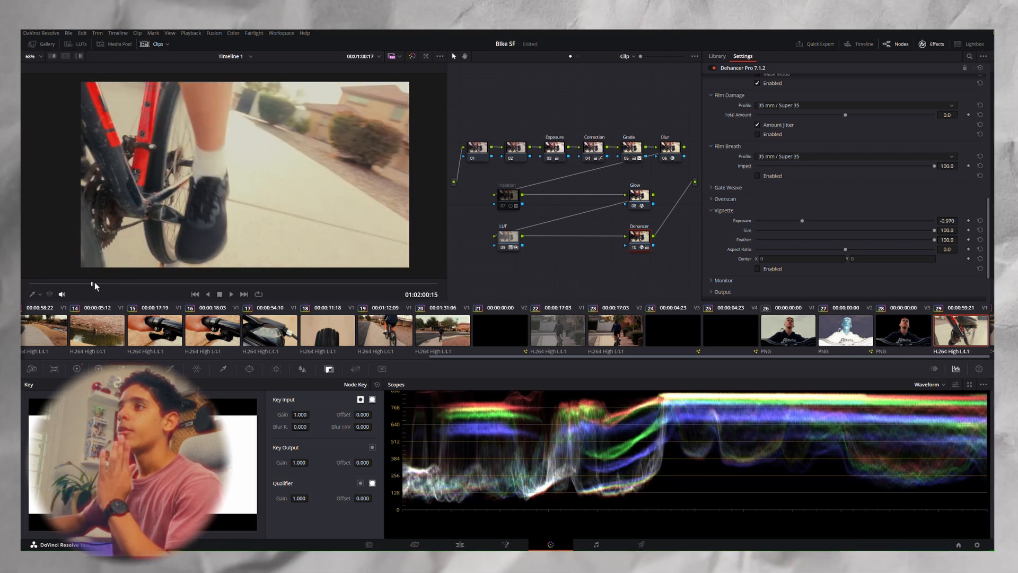
{"action": "left_click_drag", "start_coordinate": [95, 285], "coordinate": [29, 287]}
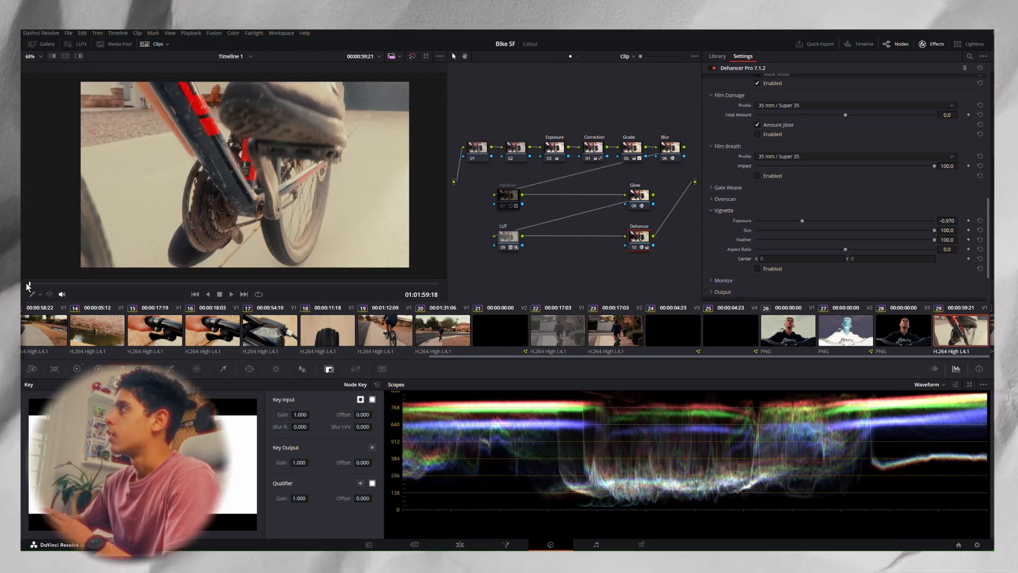